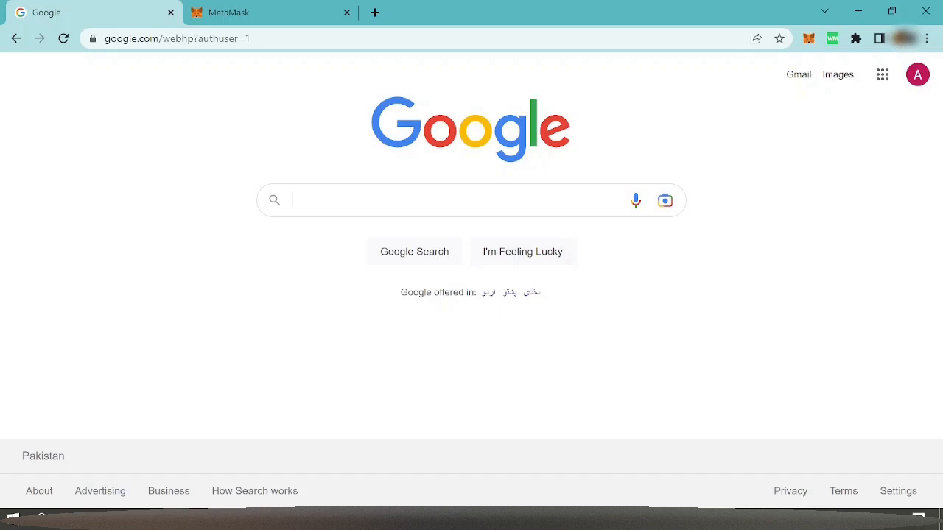
- Search Google for "smart contract tools" and open the SmartContracts Tools website from the results
{"action": "type", "text": "smart"}
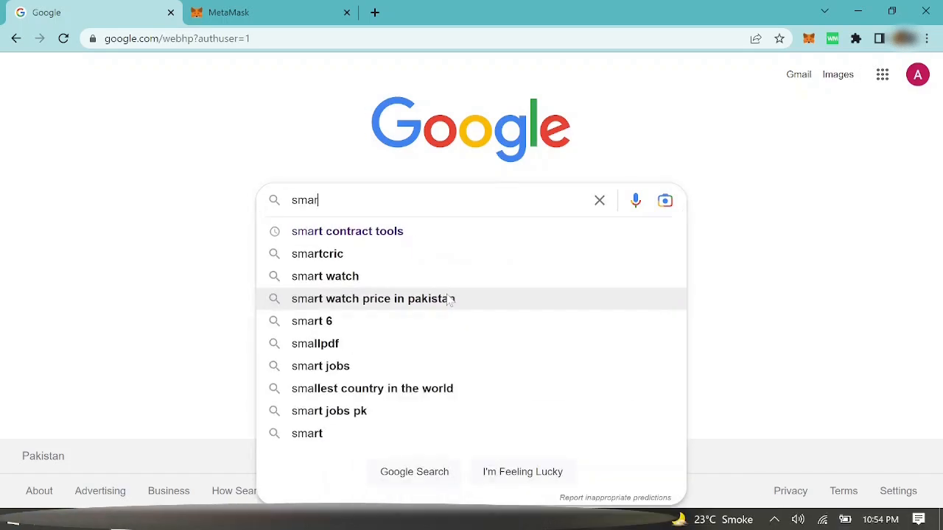
{"action": "key", "text": "Up"}
{"action": "key", "text": "Up"}
{"action": "key", "text": "Up"}
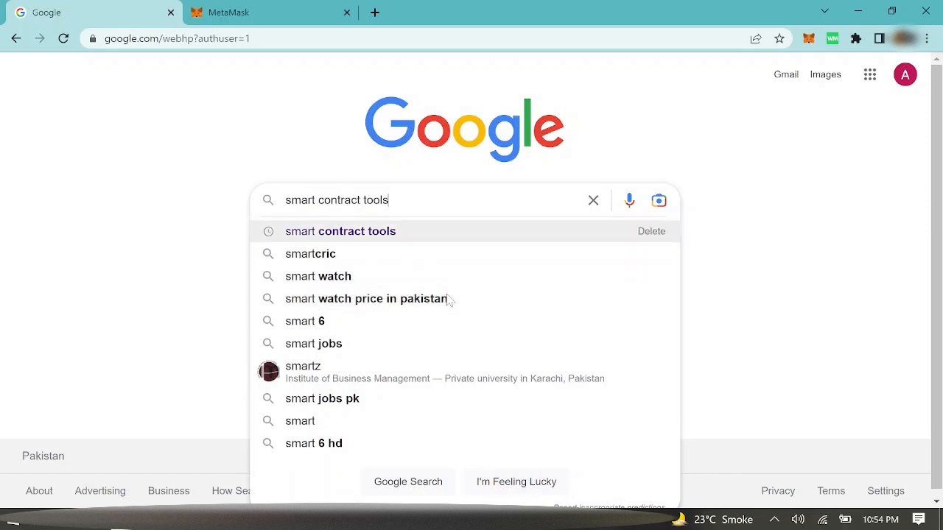
{"action": "key", "text": "Return"}
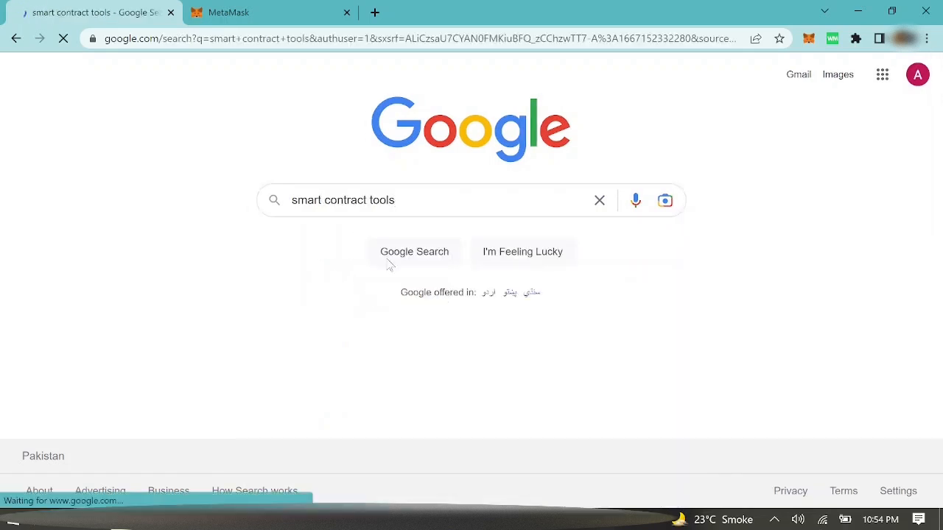
{"action": "left_click", "coordinate": [351, 313]}
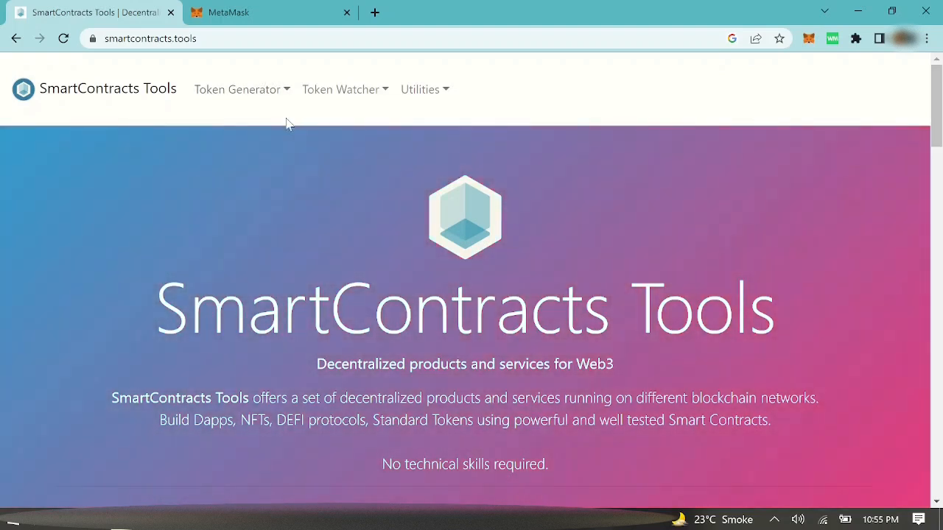
- Open the token generator's page for creating an ERC20 token on Ethereum
{"action": "left_click", "coordinate": [266, 99]}
{"action": "scroll", "coordinate": [266, 100], "scroll_direction": "down", "scroll_amount": 1}
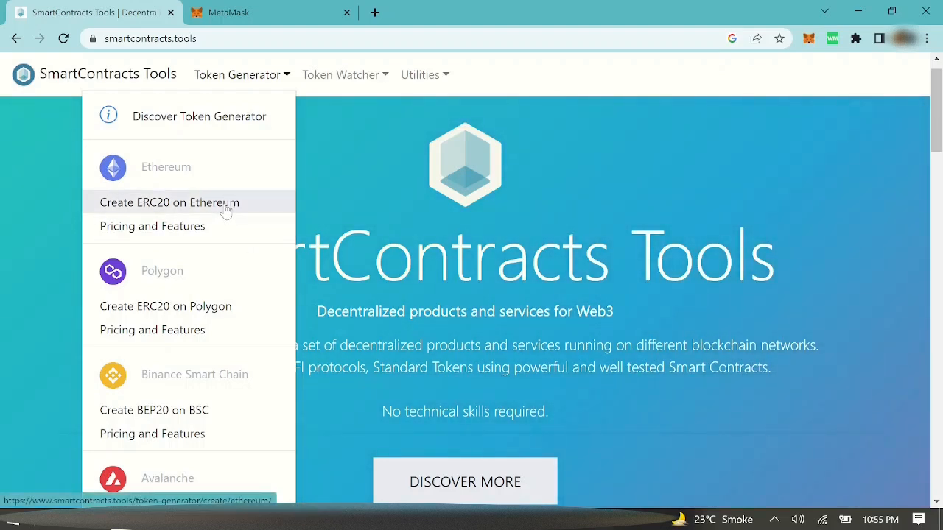
{"action": "left_click", "coordinate": [226, 210]}
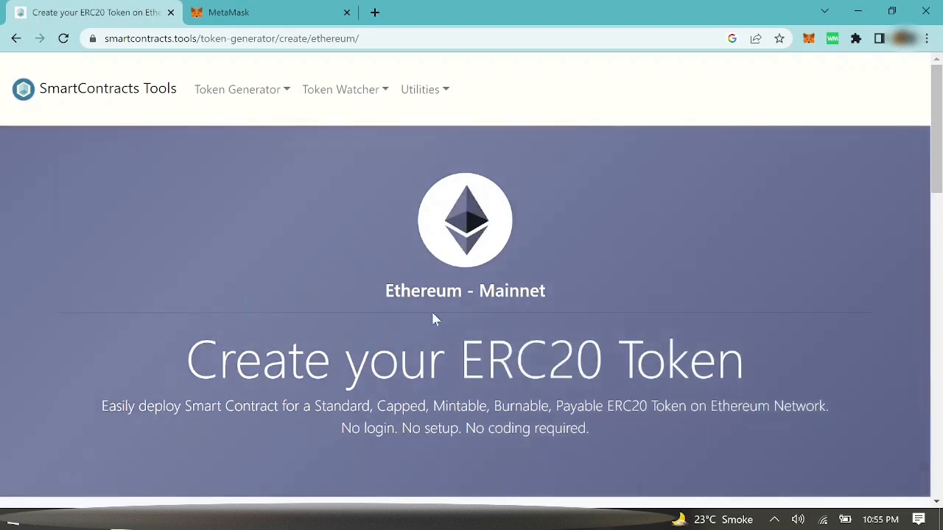
- Set the token's network to Goerli - Testnet and choose SimpleERC20 as the token type
{"action": "scroll", "coordinate": [433, 318], "scroll_direction": "down", "scroll_amount": 2}
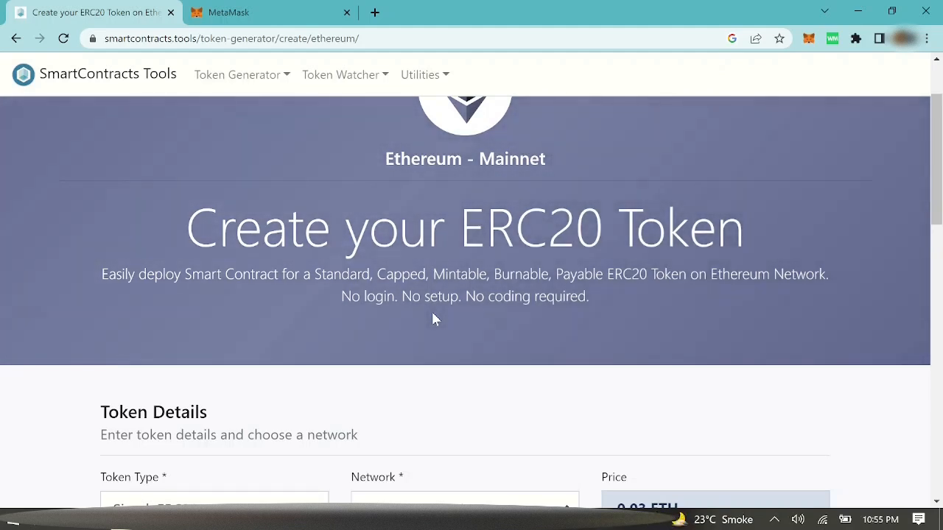
{"action": "scroll", "coordinate": [432, 313], "scroll_direction": "down", "scroll_amount": 1}
{"action": "scroll", "coordinate": [433, 318], "scroll_direction": "down", "scroll_amount": 2}
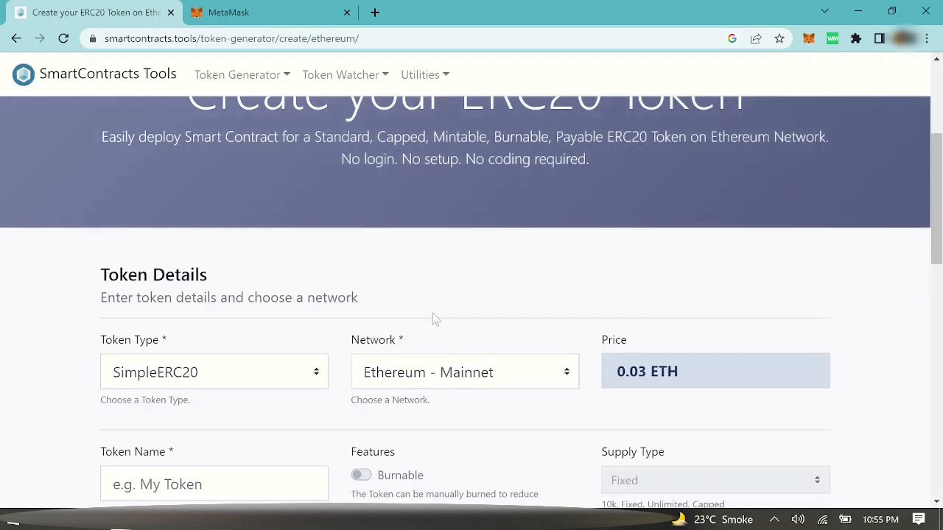
{"action": "scroll", "coordinate": [434, 319], "scroll_direction": "down", "scroll_amount": 2}
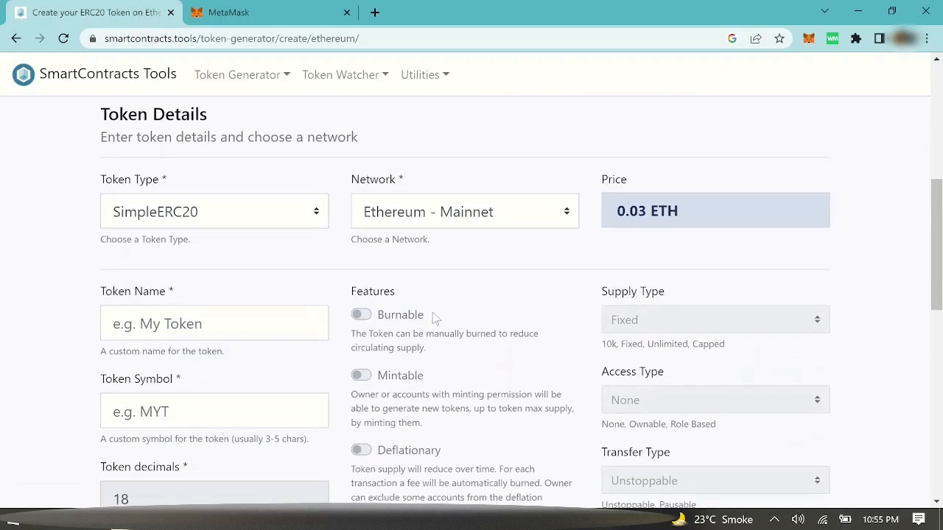
{"action": "left_click", "coordinate": [473, 221]}
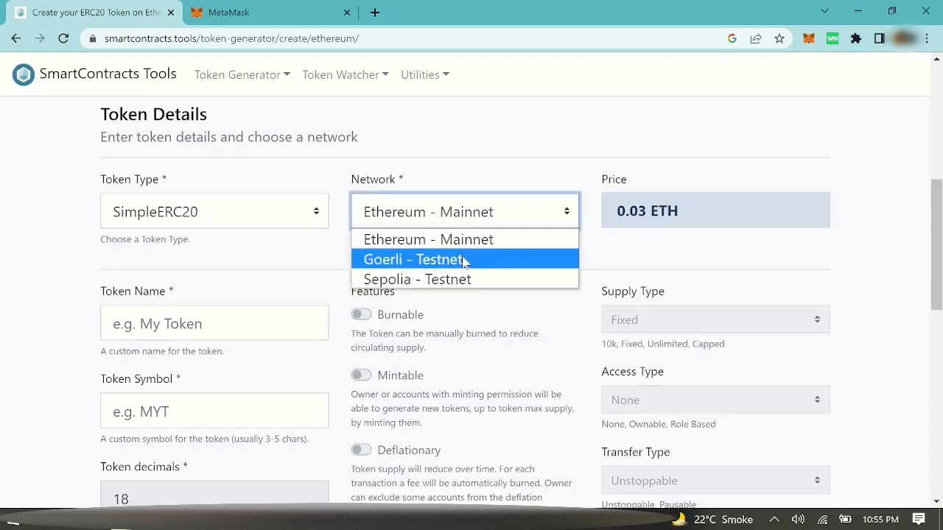
{"action": "left_click", "coordinate": [464, 260]}
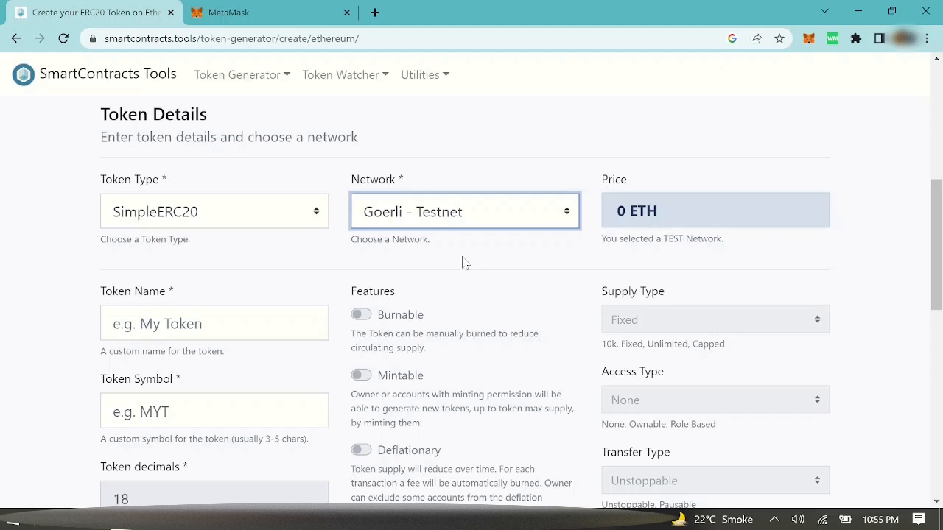
{"action": "left_click", "coordinate": [304, 209]}
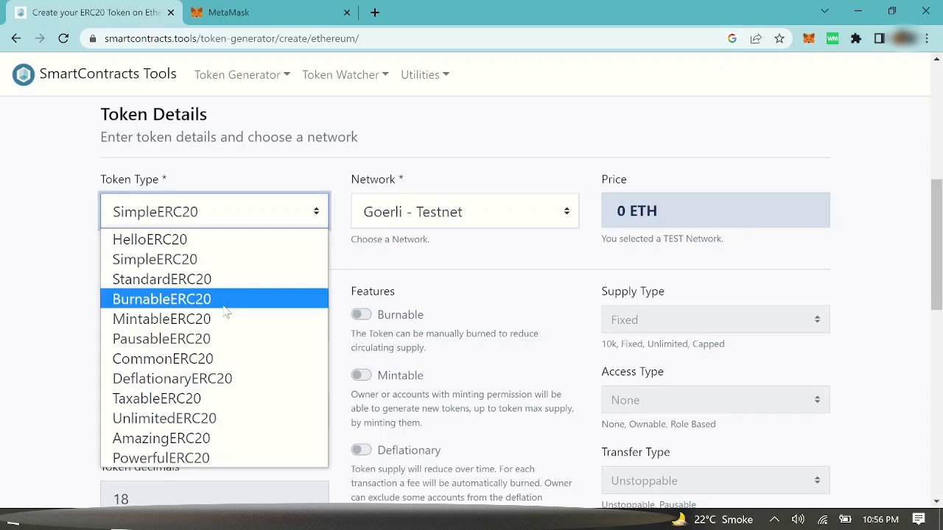
{"action": "left_click", "coordinate": [238, 260]}
- Enter "Panaverse DAO" as the token name and "PDAO" as the token symbol
{"action": "left_click", "coordinate": [214, 325]}
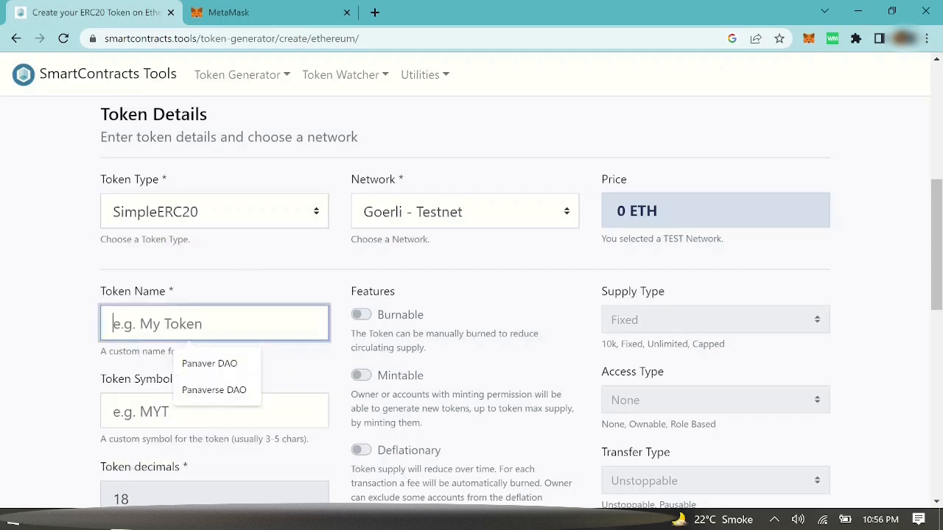
{"action": "left_click", "coordinate": [227, 391]}
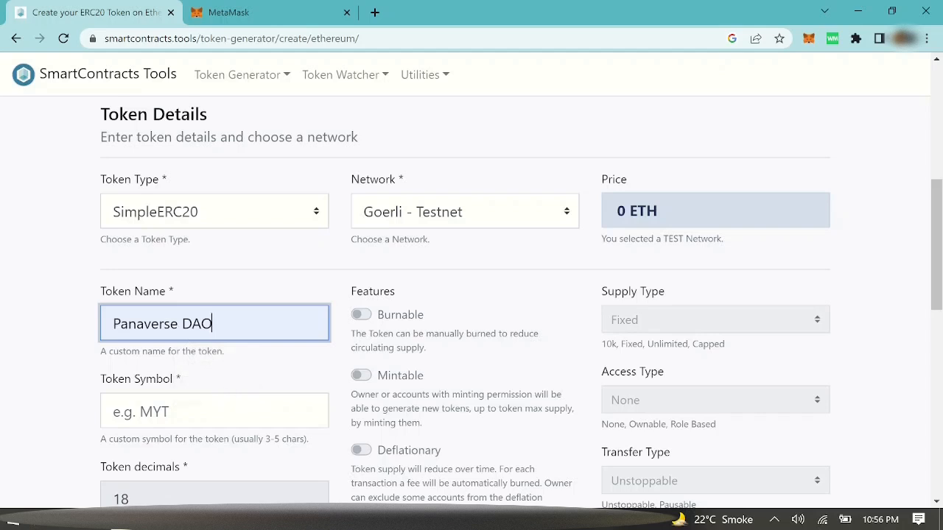
{"action": "left_click", "coordinate": [226, 402]}
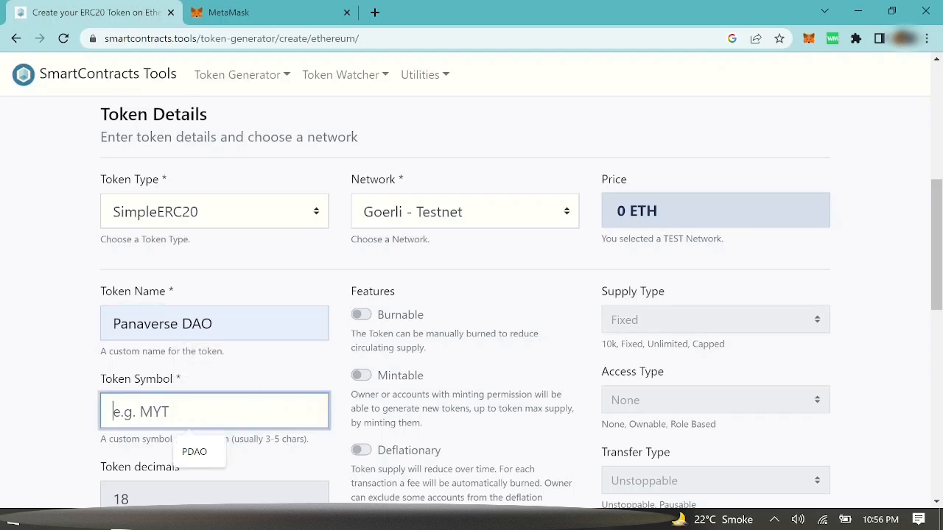
{"action": "left_click", "coordinate": [206, 461]}
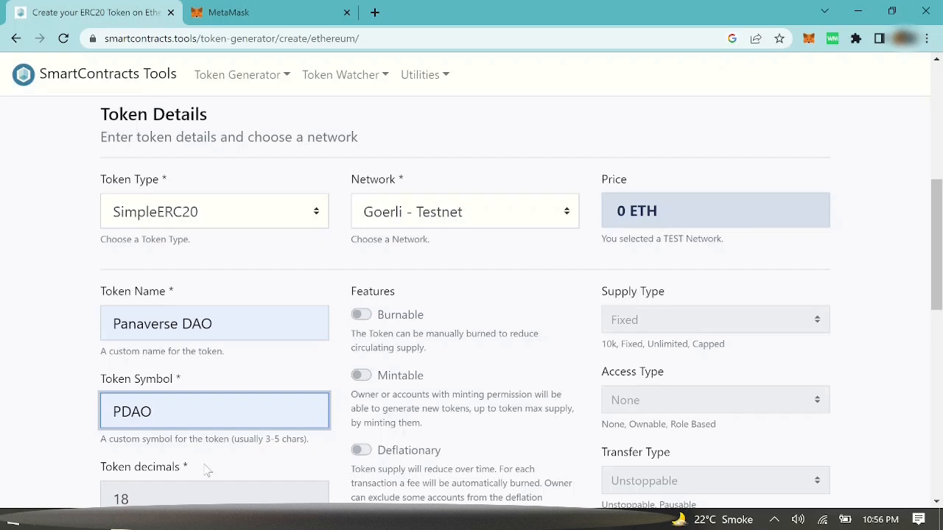
- Set the token's initial supply to 1000000
{"action": "scroll", "coordinate": [208, 472], "scroll_direction": "down", "scroll_amount": 4}
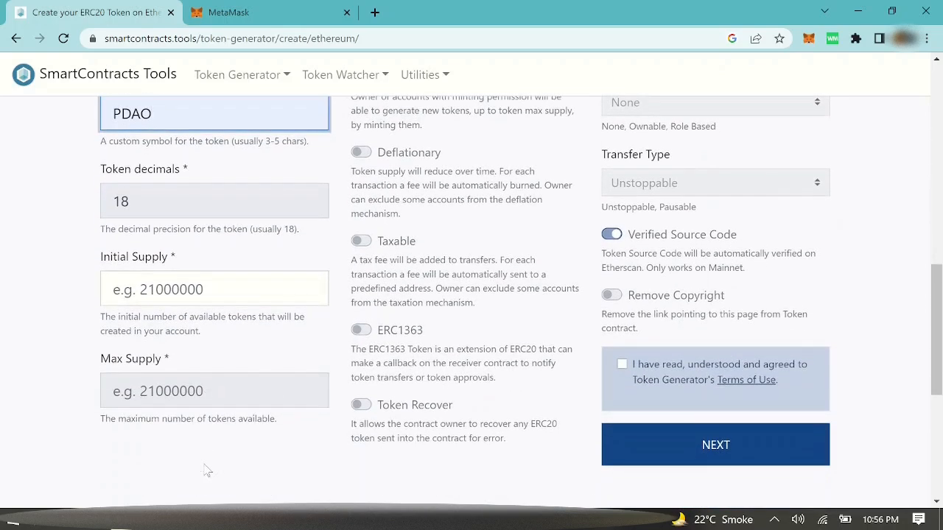
{"action": "scroll", "coordinate": [208, 471], "scroll_direction": "up", "scroll_amount": 1}
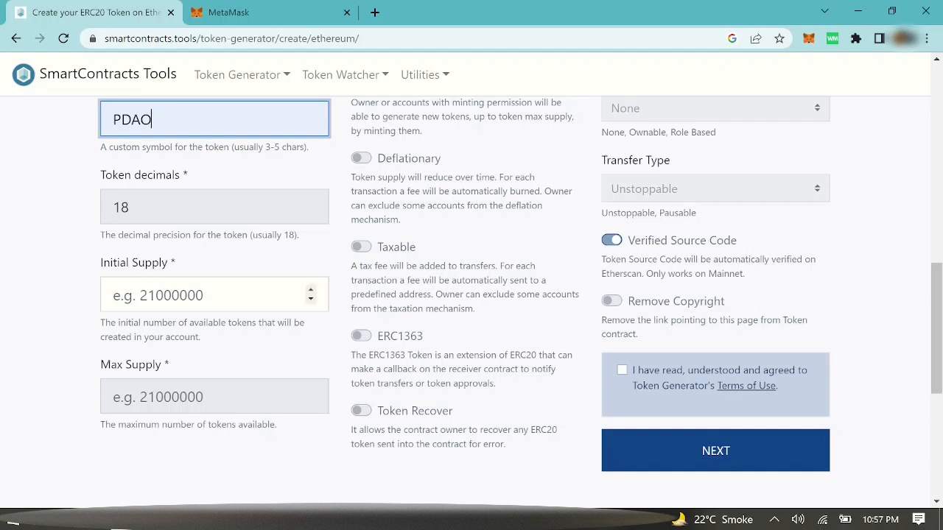
{"action": "left_click", "coordinate": [156, 220]}
{"action": "left_click", "coordinate": [206, 295]}
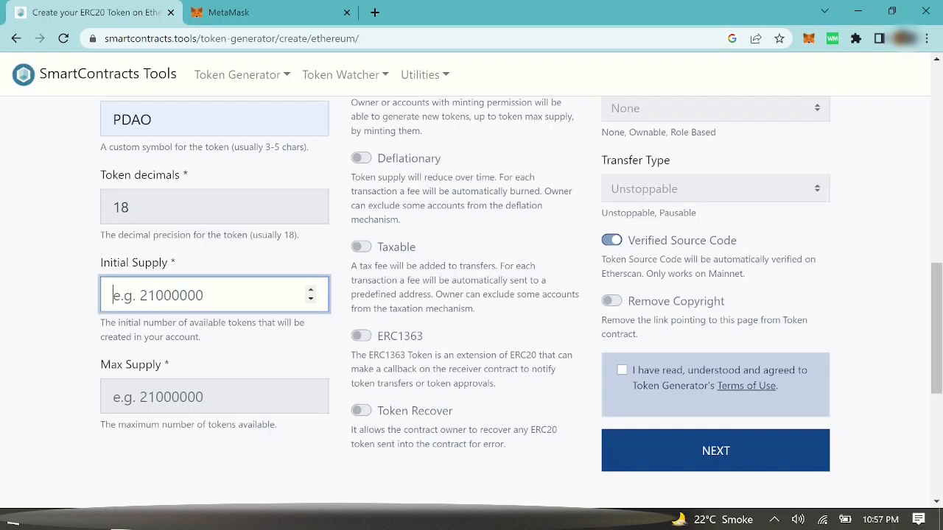
{"action": "type", "text": "1"}
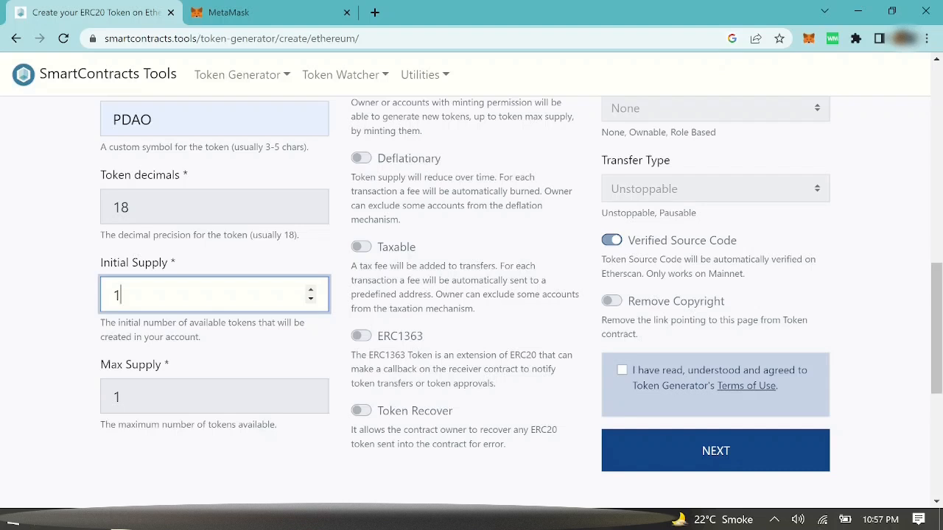
{"action": "type", "text": "000000"}
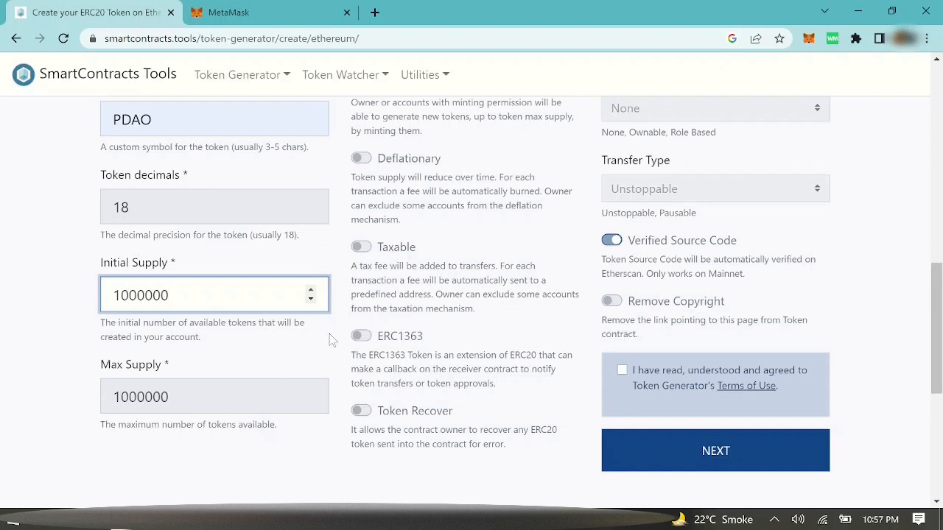
- Review the token details, agree to the Terms of Use and submit the form
{"action": "scroll", "coordinate": [331, 339], "scroll_direction": "up", "scroll_amount": 3}
{"action": "scroll", "coordinate": [330, 339], "scroll_direction": "up", "scroll_amount": 3}
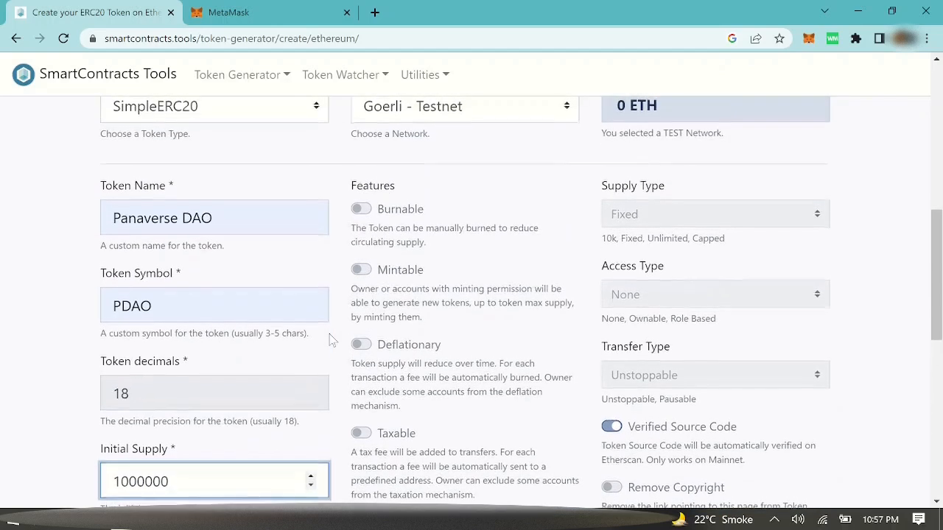
{"action": "scroll", "coordinate": [331, 339], "scroll_direction": "down", "scroll_amount": 3}
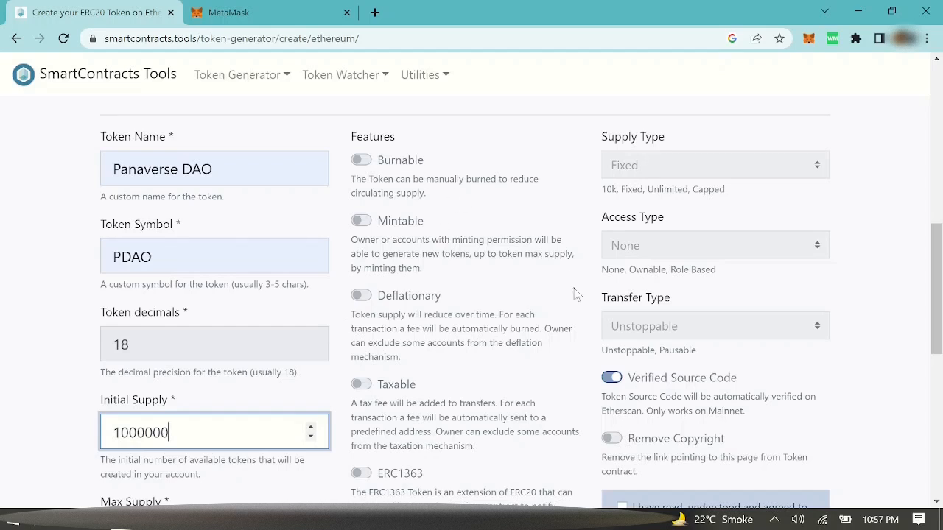
{"action": "scroll", "coordinate": [567, 352], "scroll_direction": "down", "scroll_amount": 5}
{"action": "scroll", "coordinate": [567, 352], "scroll_direction": "up", "scroll_amount": 5}
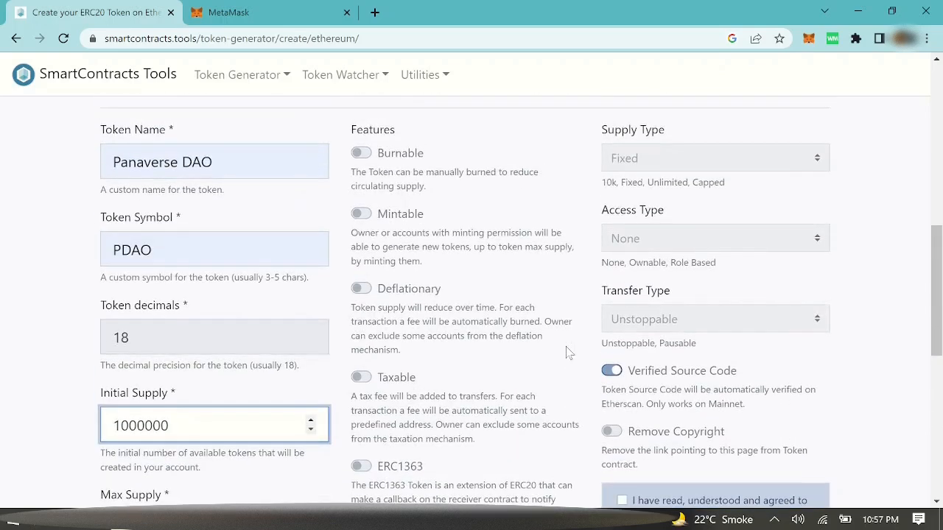
{"action": "scroll", "coordinate": [568, 352], "scroll_direction": "down", "scroll_amount": 5}
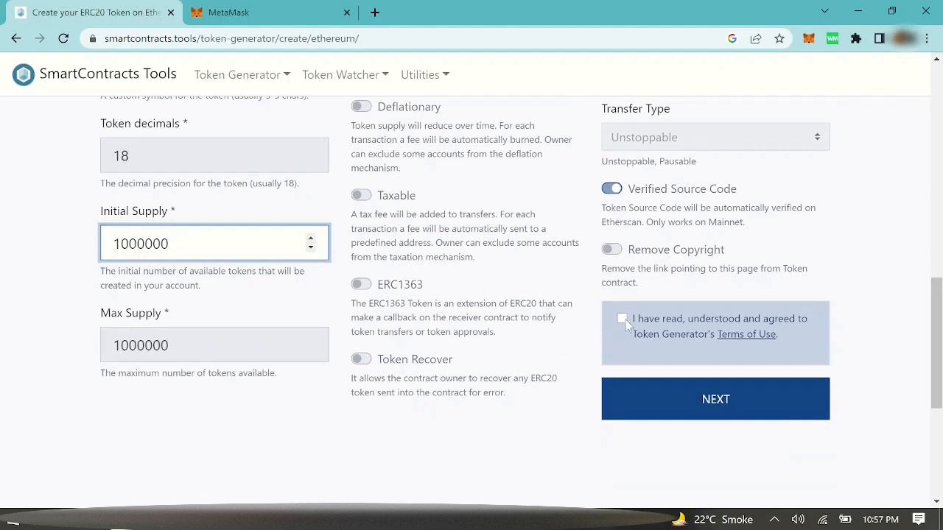
{"action": "left_click", "coordinate": [624, 319]}
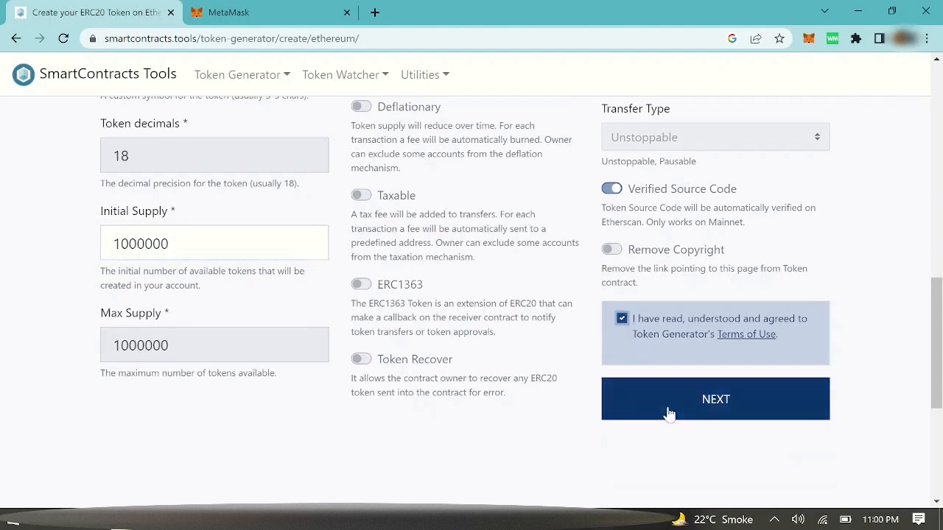
{"action": "left_click", "coordinate": [667, 415]}
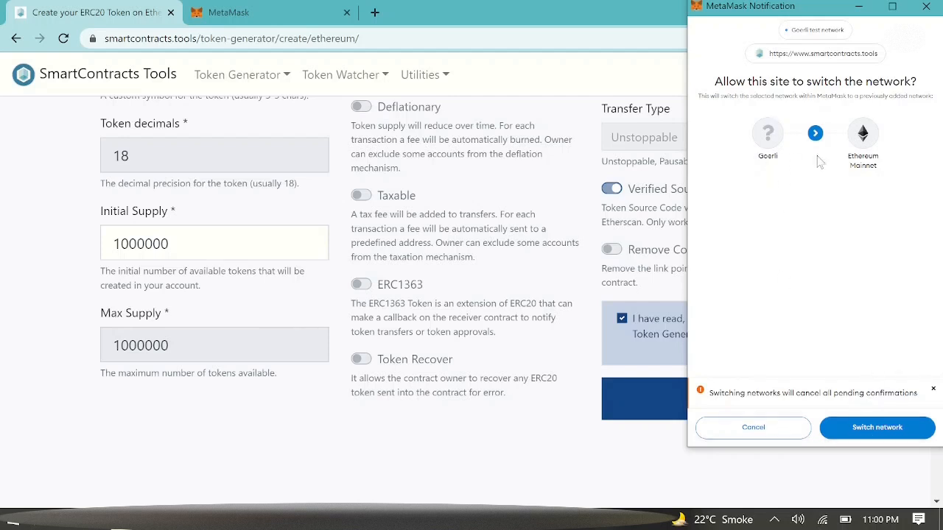
- Decline MetaMask's request to switch to Ethereum Mainnet and set the token's network to Goerli - Testnet
{"action": "left_click", "coordinate": [783, 429]}
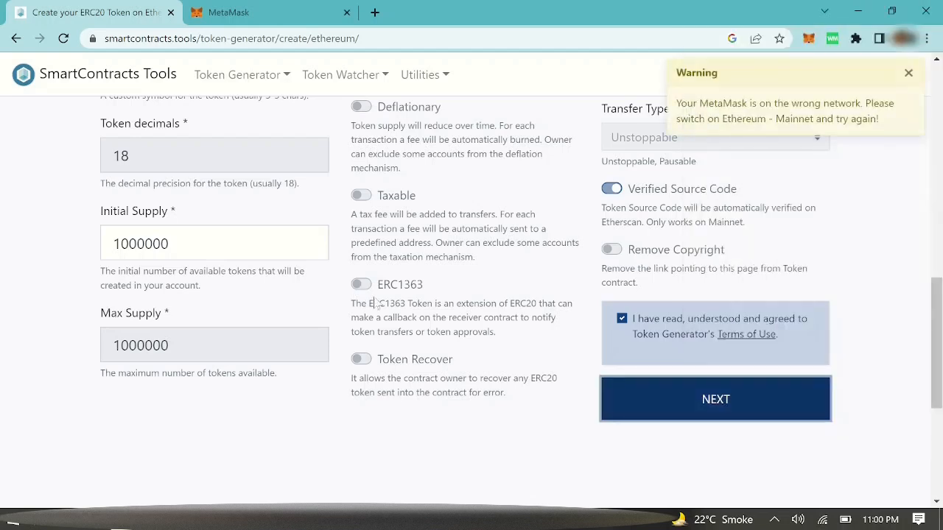
{"action": "scroll", "coordinate": [356, 307], "scroll_direction": "up", "scroll_amount": 5}
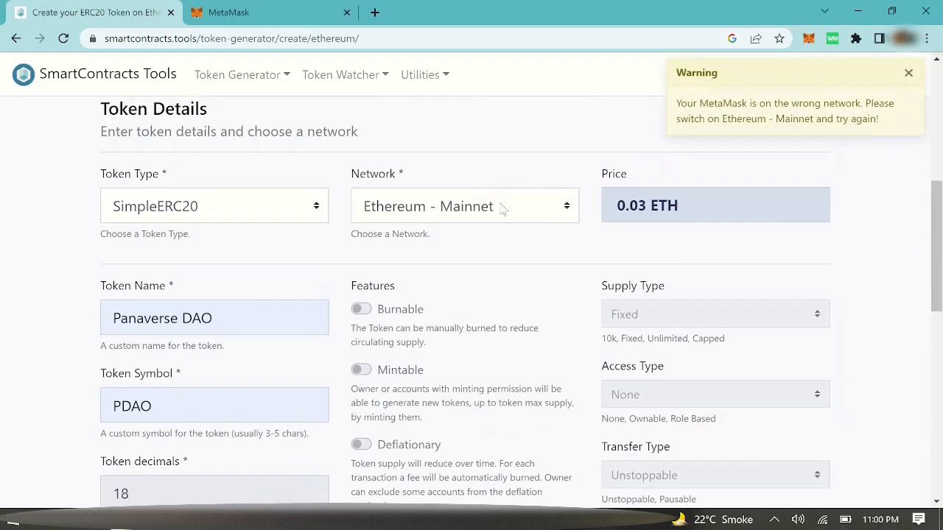
{"action": "left_click", "coordinate": [501, 209]}
{"action": "left_click", "coordinate": [473, 255]}
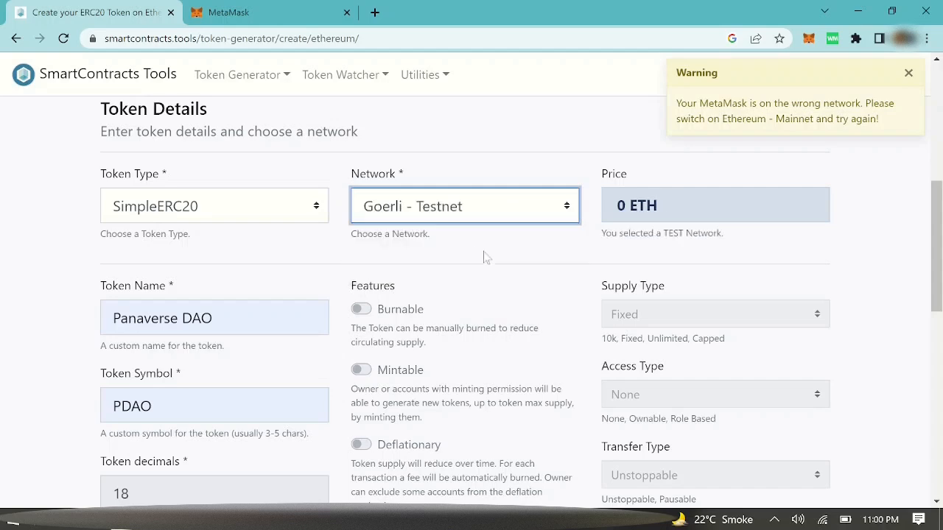
- Submit the token details again and skip the billing information
{"action": "scroll", "coordinate": [501, 315], "scroll_direction": "down", "scroll_amount": 4}
{"action": "scroll", "coordinate": [503, 317], "scroll_direction": "down", "scroll_amount": 1}
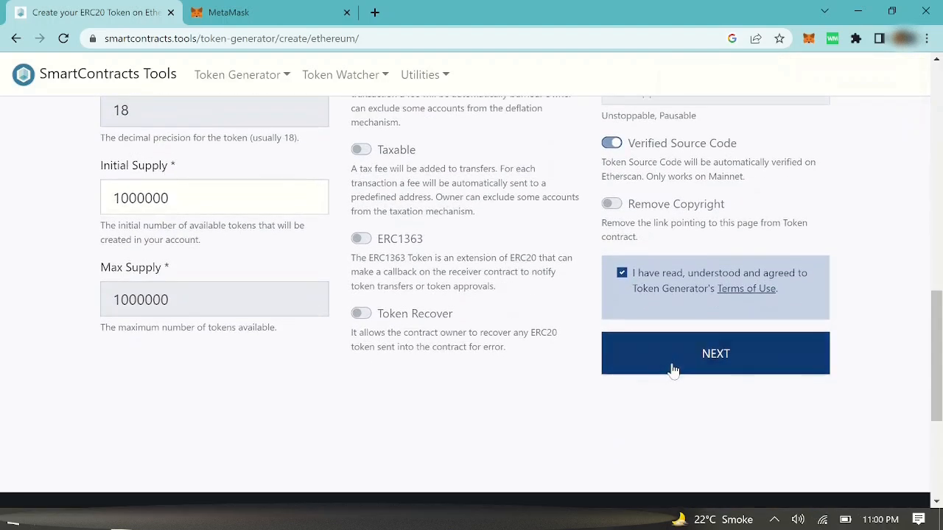
{"action": "left_click", "coordinate": [653, 364]}
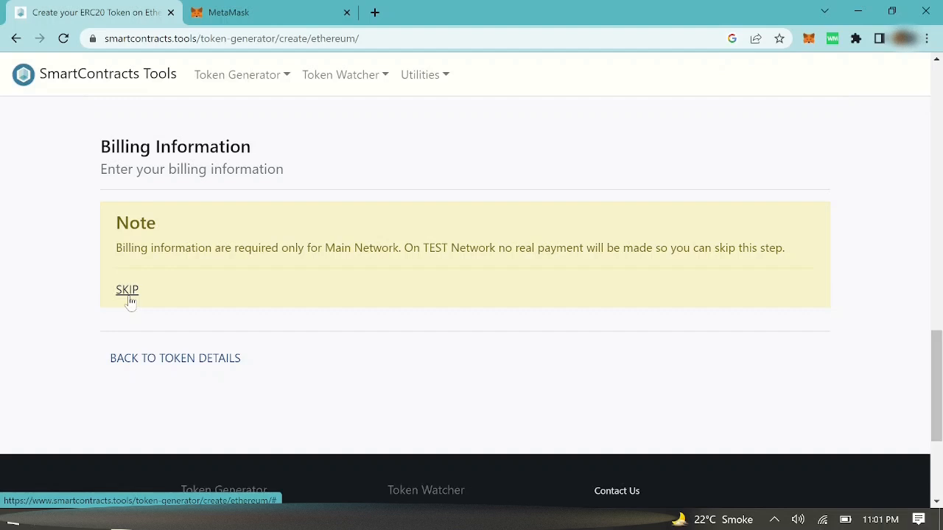
{"action": "left_click", "coordinate": [128, 292]}
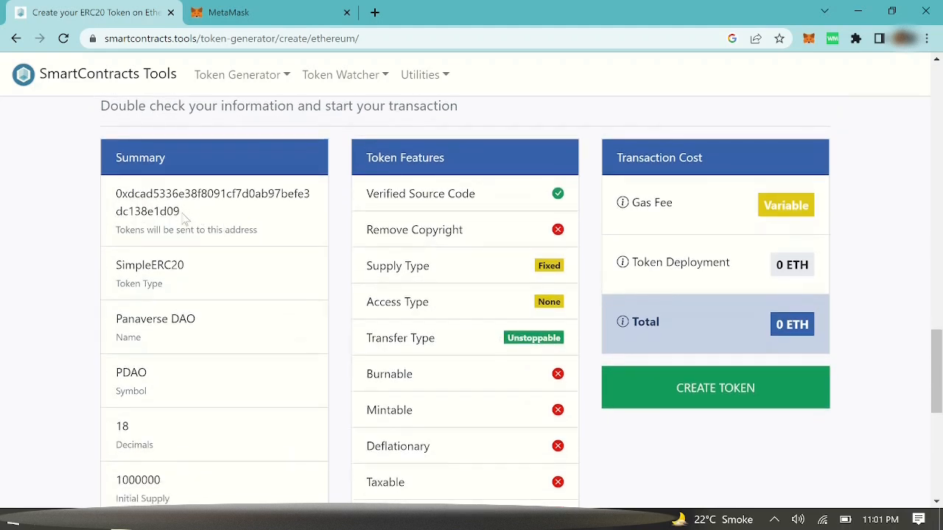
- Review the token summary, including the receiving address, type and name, along with the token features and transaction cost
{"action": "left_click_drag", "start_coordinate": [185, 219], "coordinate": [154, 215]}
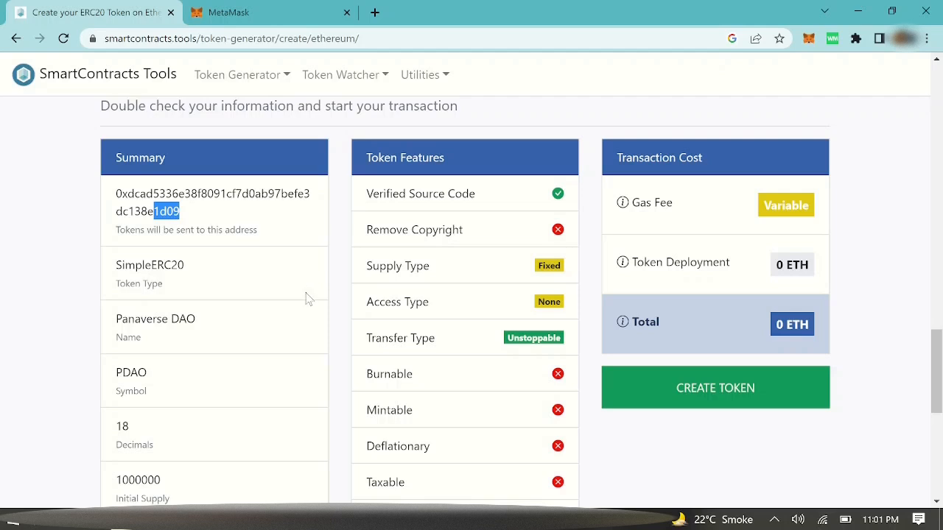
{"action": "scroll", "coordinate": [308, 299], "scroll_direction": "down", "scroll_amount": 1}
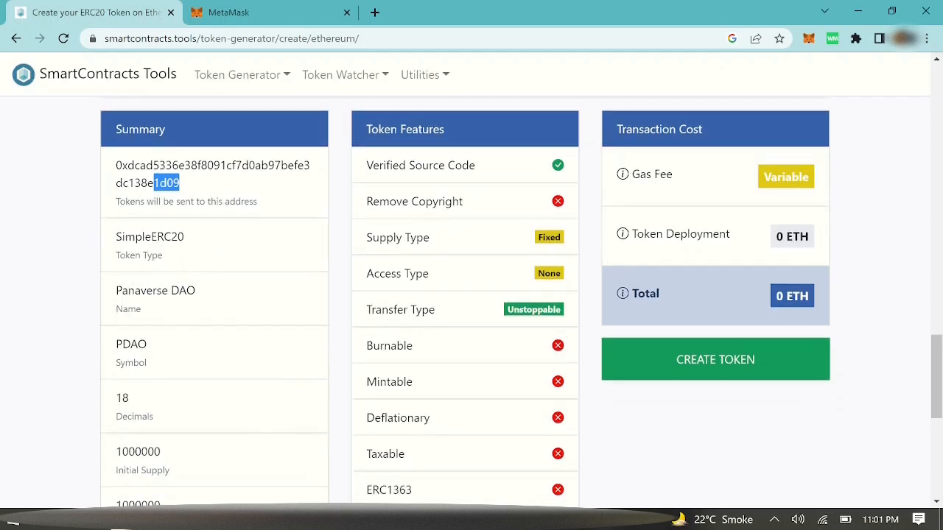
{"action": "left_click_drag", "start_coordinate": [163, 256], "coordinate": [122, 239]}
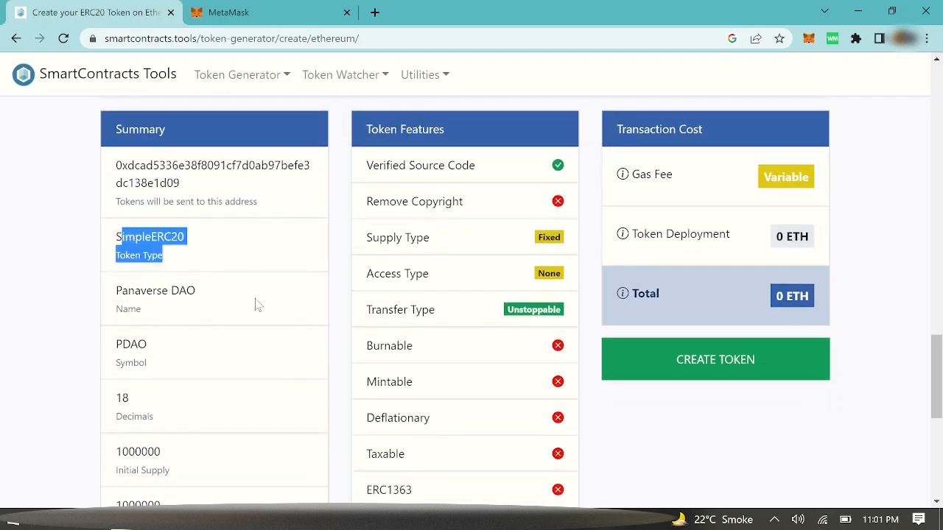
{"action": "scroll", "coordinate": [257, 306], "scroll_direction": "down", "scroll_amount": 2}
{"action": "left_click", "coordinate": [190, 148]}
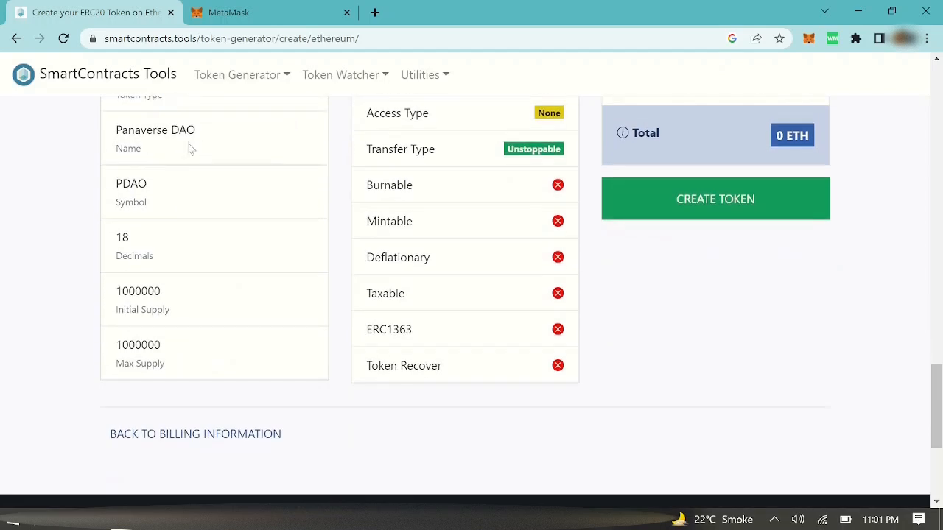
{"action": "triple_click", "coordinate": [148, 140]}
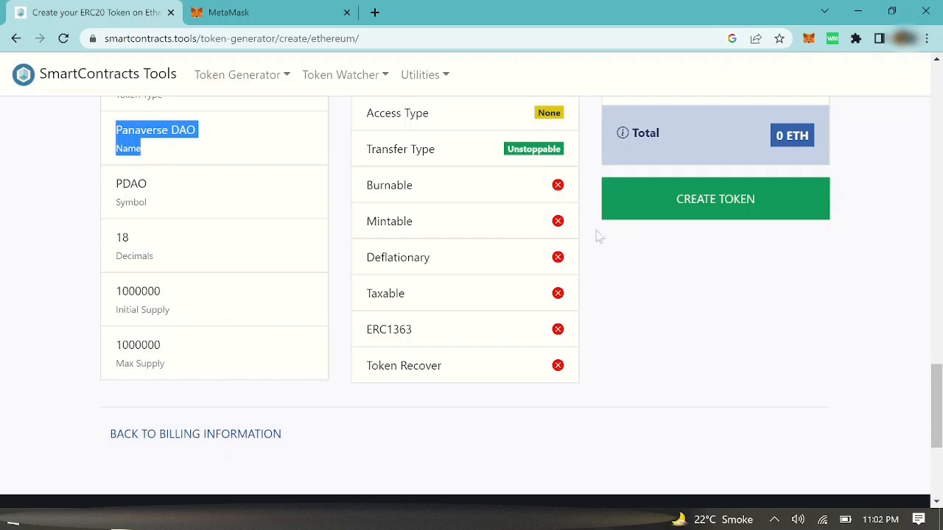
{"action": "scroll", "coordinate": [665, 294], "scroll_direction": "up", "scroll_amount": 3}
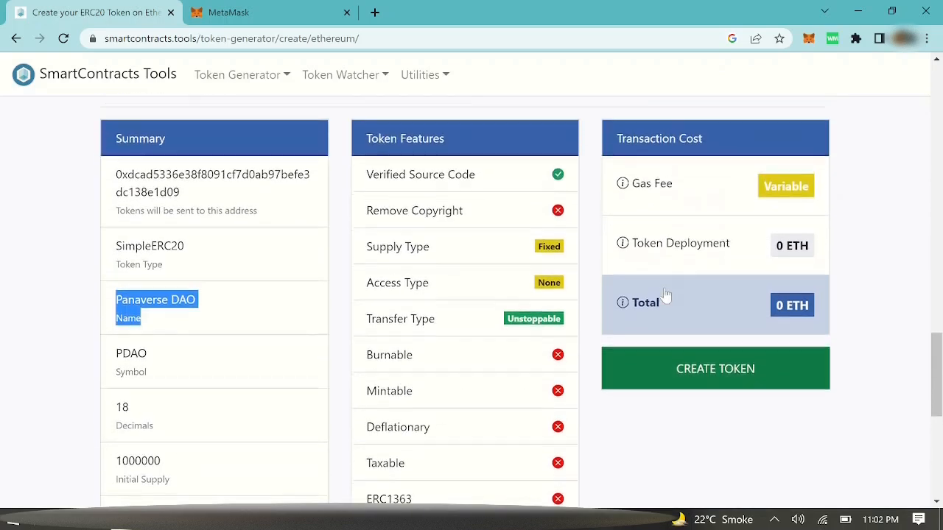
{"action": "scroll", "coordinate": [665, 293], "scroll_direction": "down", "scroll_amount": 2}
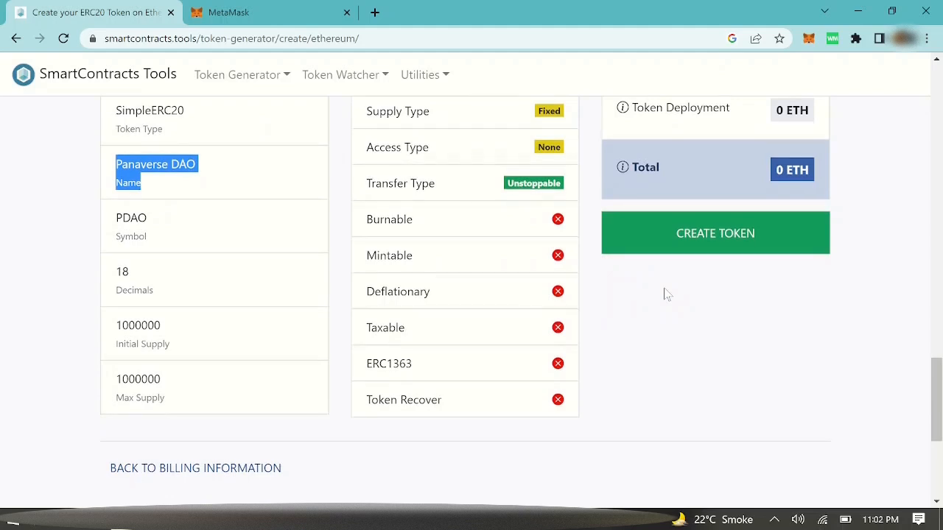
{"action": "scroll", "coordinate": [722, 245], "scroll_direction": "up", "scroll_amount": 1}
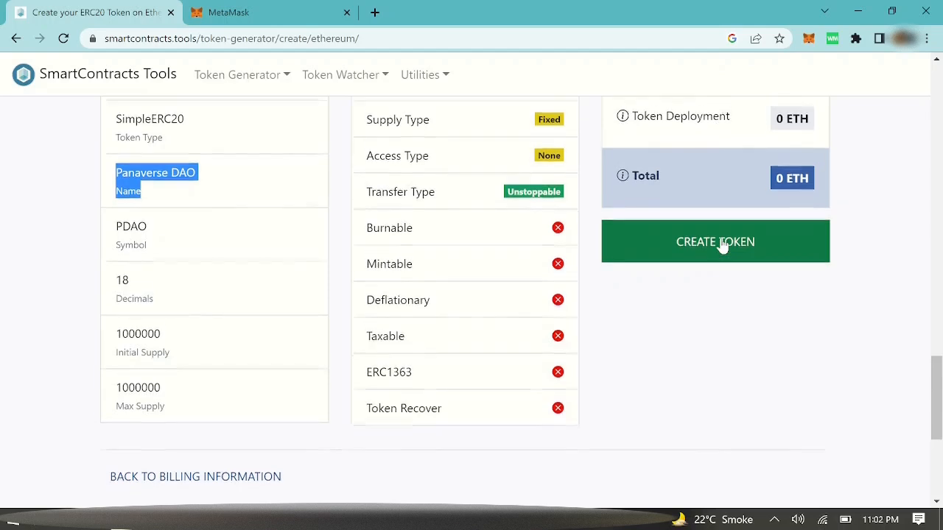
{"action": "scroll", "coordinate": [722, 244], "scroll_direction": "up", "scroll_amount": 1}
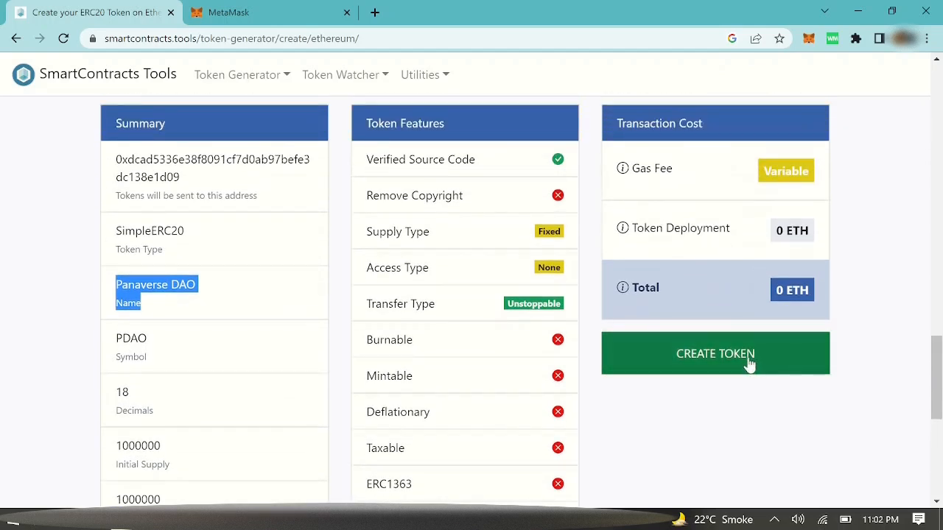
- Create the token and confirm the contract deployment transaction in MetaMask on the Goerli test network
{"action": "left_click", "coordinate": [803, 370]}
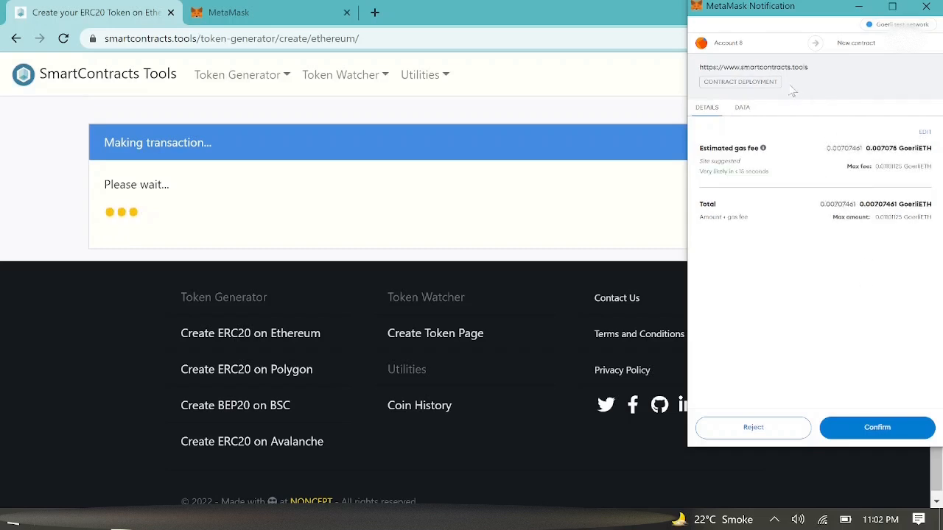
{"action": "left_click_drag", "start_coordinate": [793, 90], "coordinate": [696, 97]}
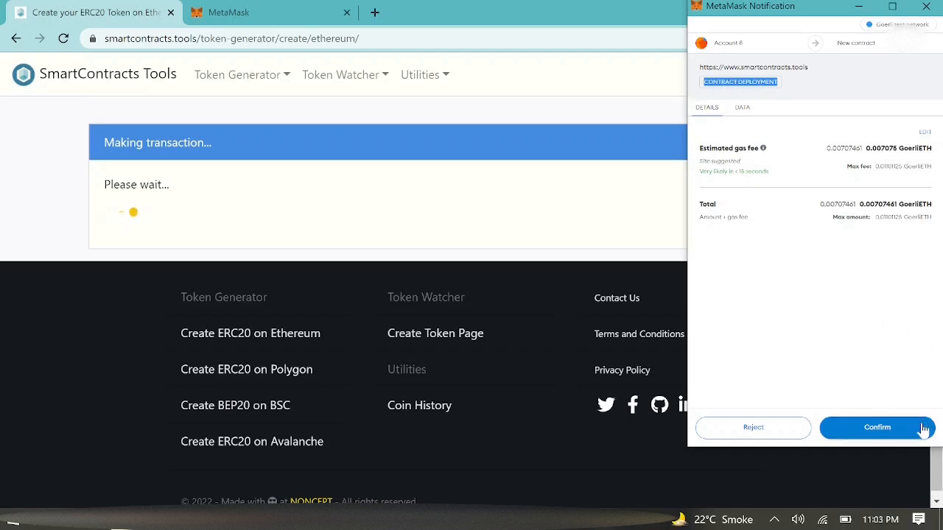
{"action": "left_click", "coordinate": [877, 428]}
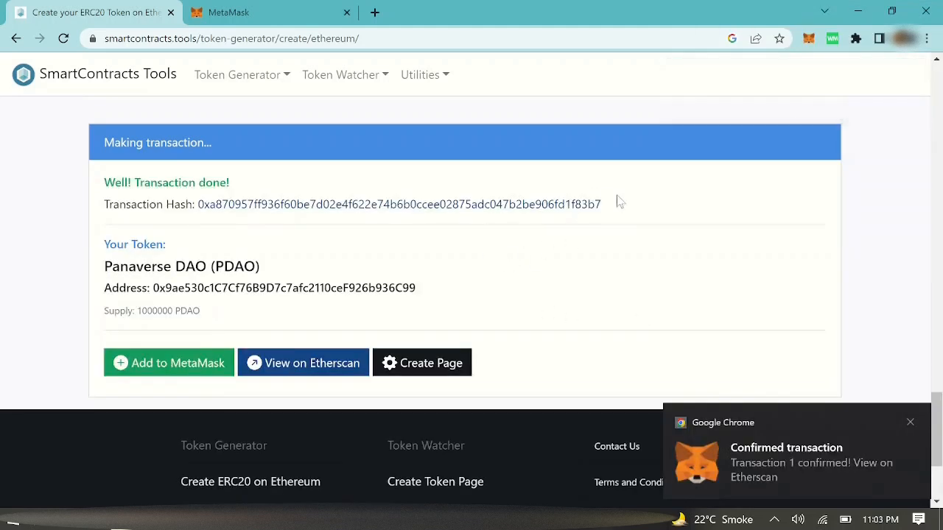
- Examine the completed transaction's hash and the new token's name and contract address
{"action": "left_click_drag", "start_coordinate": [617, 205], "coordinate": [383, 209]}
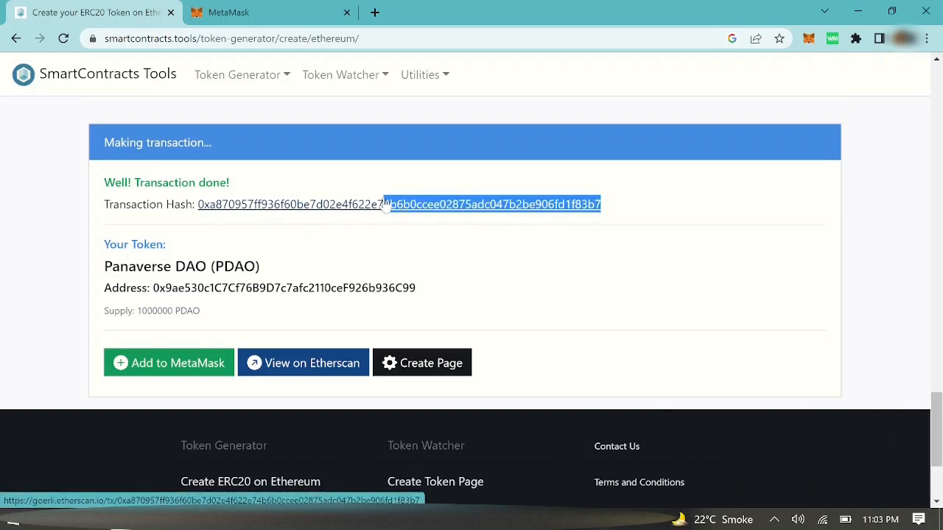
{"action": "left_click", "coordinate": [437, 166]}
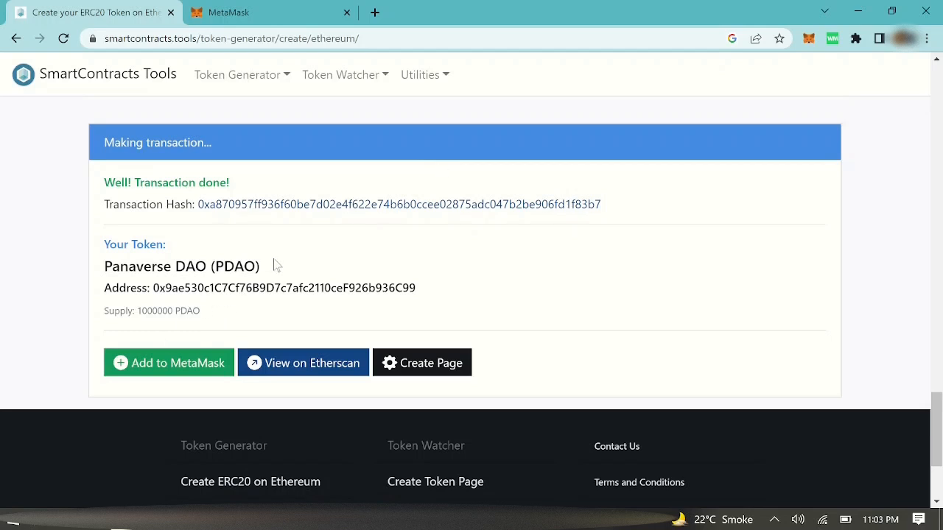
{"action": "left_click_drag", "start_coordinate": [270, 269], "coordinate": [133, 276]}
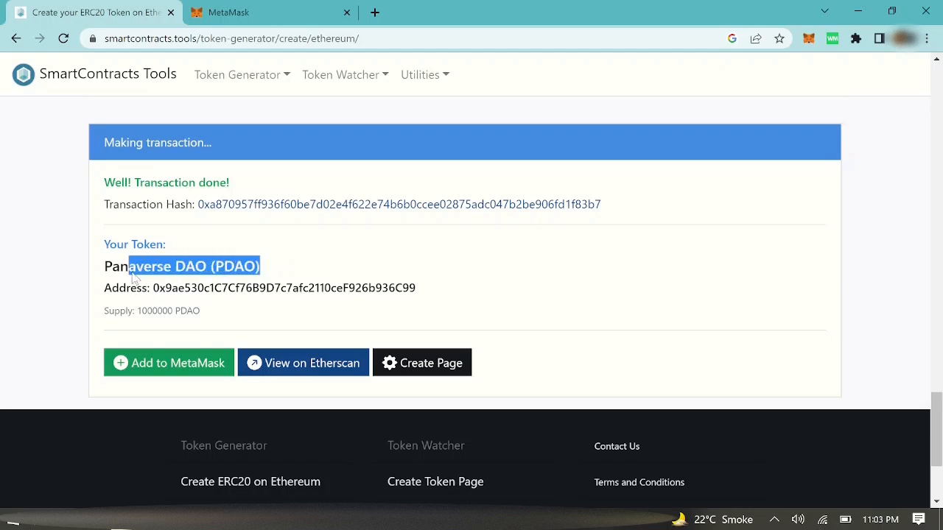
{"action": "left_click_drag", "start_coordinate": [428, 287], "coordinate": [154, 295]}
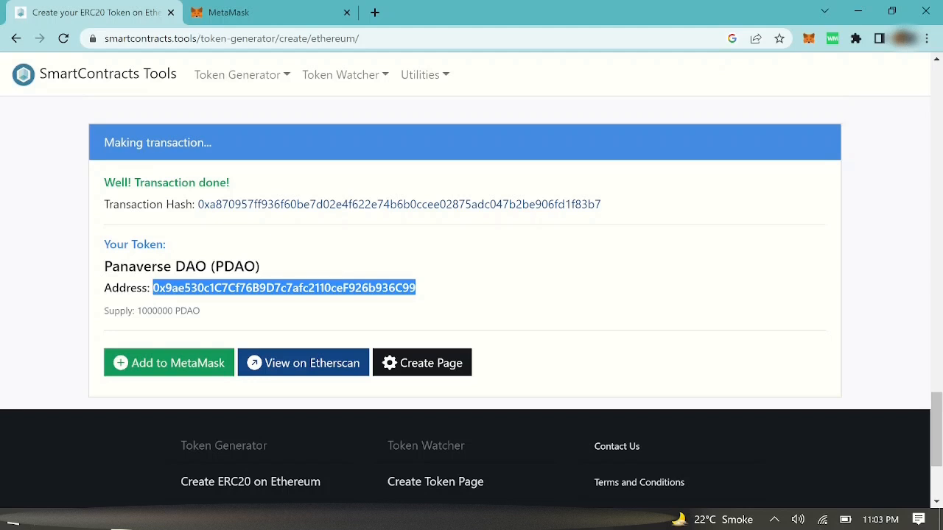
{"action": "left_click", "coordinate": [347, 267]}
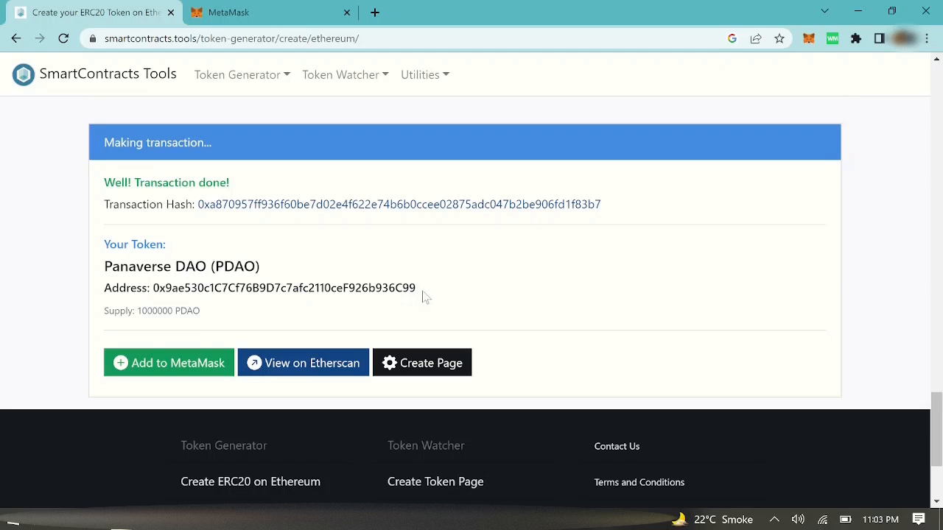
- Add the PDAO token to MetaMask and approve the suggested token import
{"action": "left_click", "coordinate": [199, 361]}
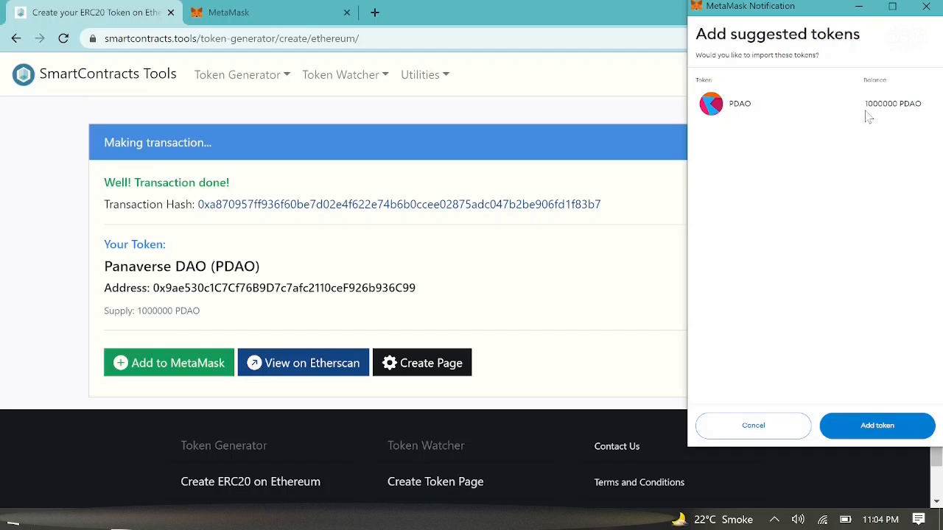
{"action": "left_click_drag", "start_coordinate": [868, 116], "coordinate": [887, 117]}
{"action": "left_click", "coordinate": [906, 199]}
{"action": "left_click", "coordinate": [877, 426]}
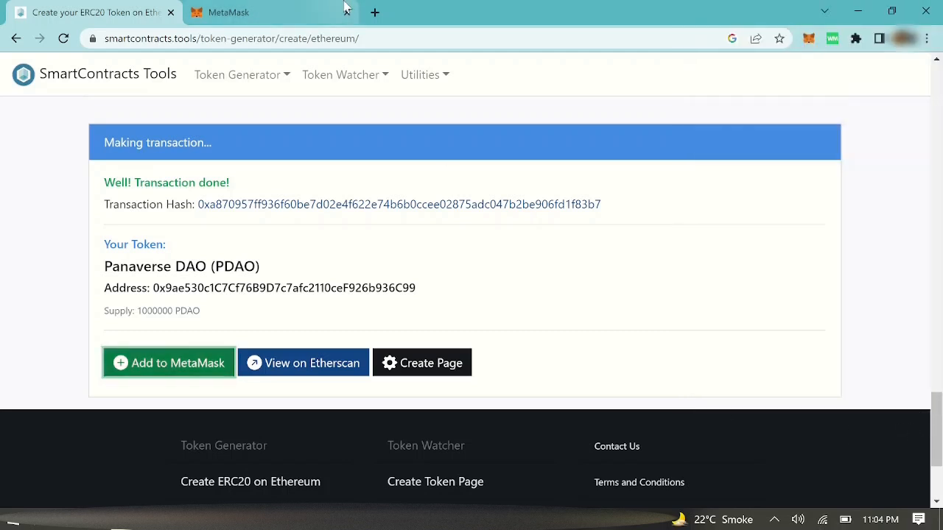
- Switch to the MetaMask wallet page and check the account's activity and its list of assets
{"action": "left_click", "coordinate": [317, 8]}
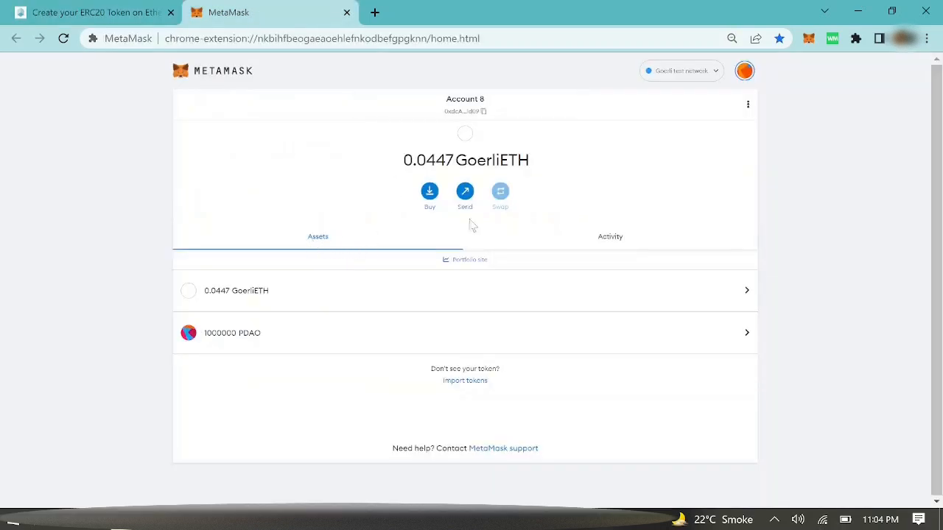
{"action": "left_click", "coordinate": [537, 250]}
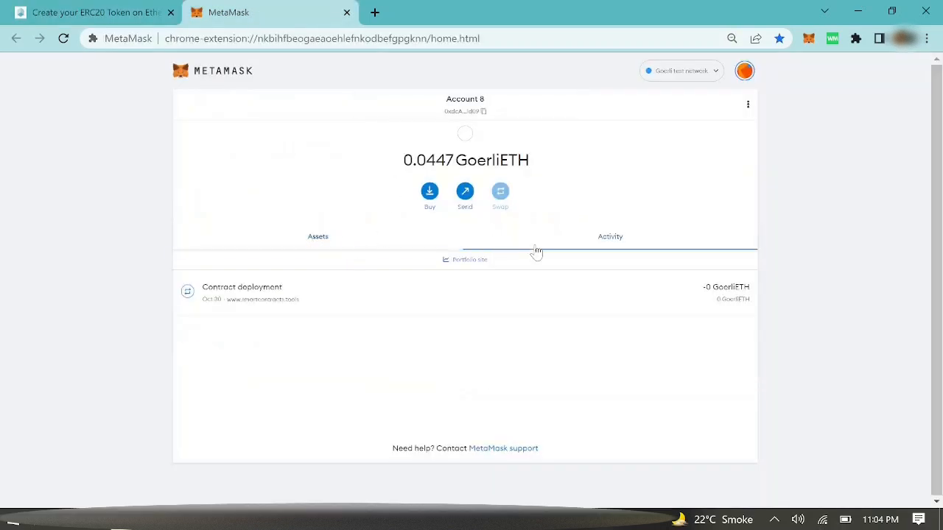
{"action": "left_click", "coordinate": [328, 249]}
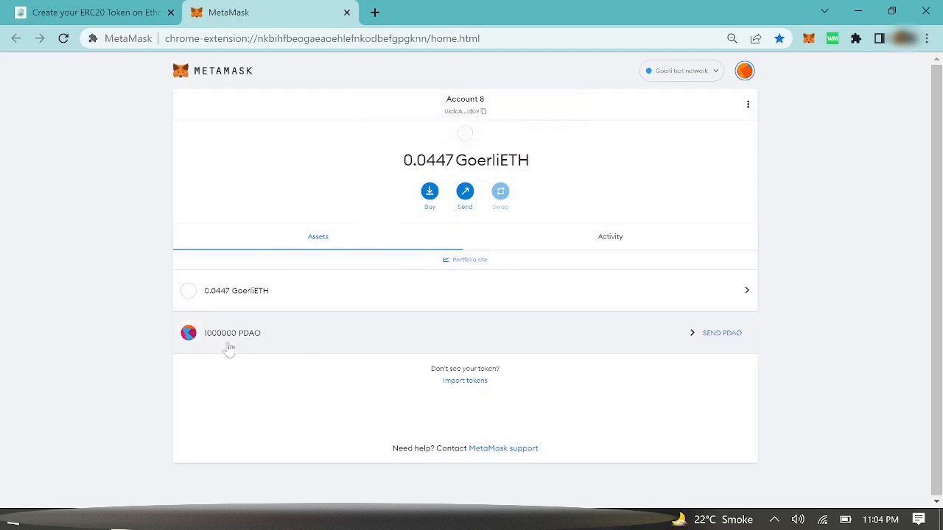
- View the new token on Etherscan from its creation page and check its network, name and maximum total supply
{"action": "left_click", "coordinate": [99, 12]}
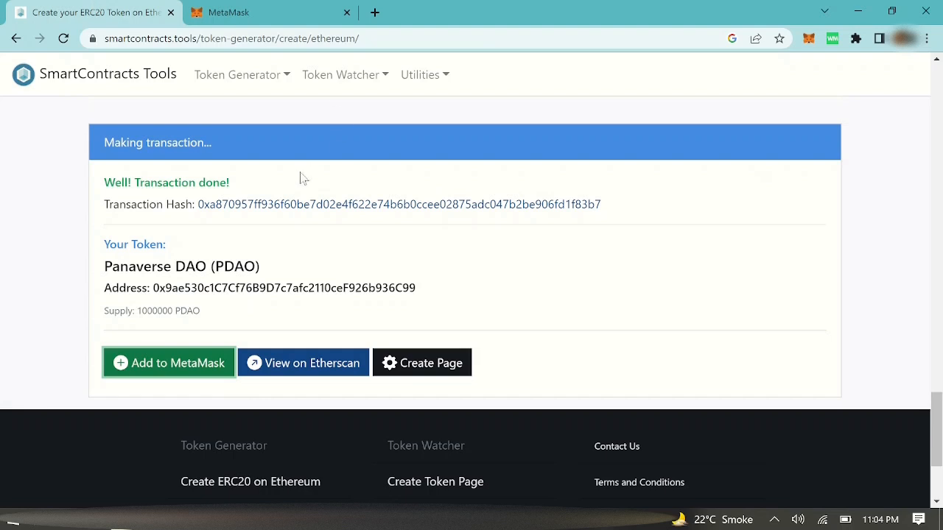
{"action": "left_click", "coordinate": [331, 361]}
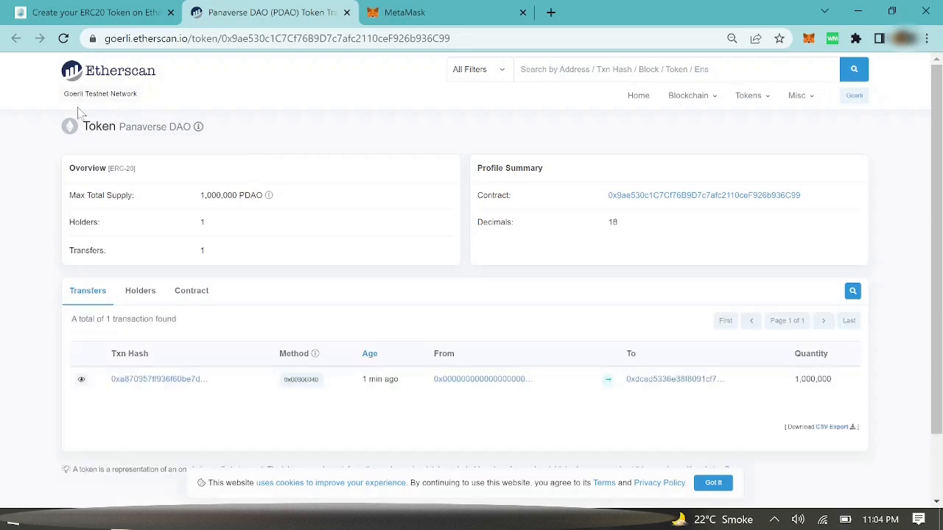
{"action": "left_click_drag", "start_coordinate": [83, 110], "coordinate": [68, 106]}
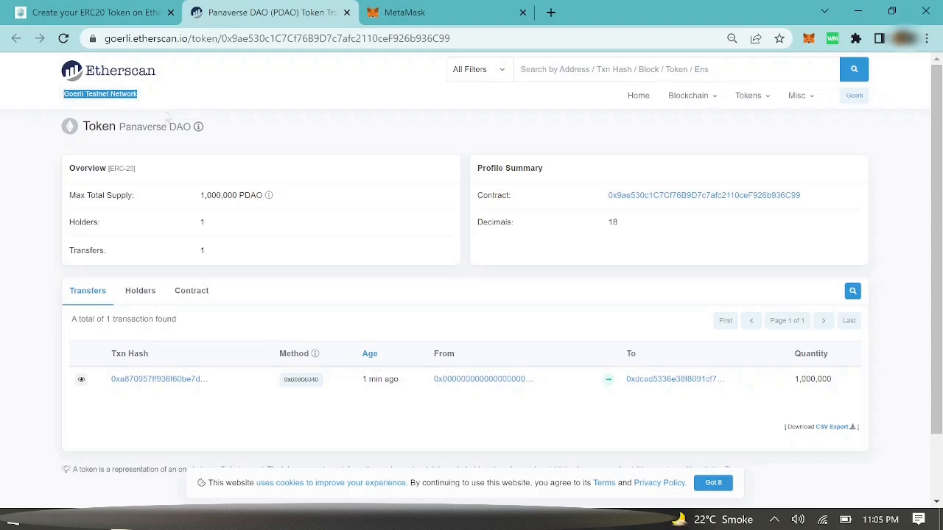
{"action": "left_click_drag", "start_coordinate": [191, 126], "coordinate": [119, 127]}
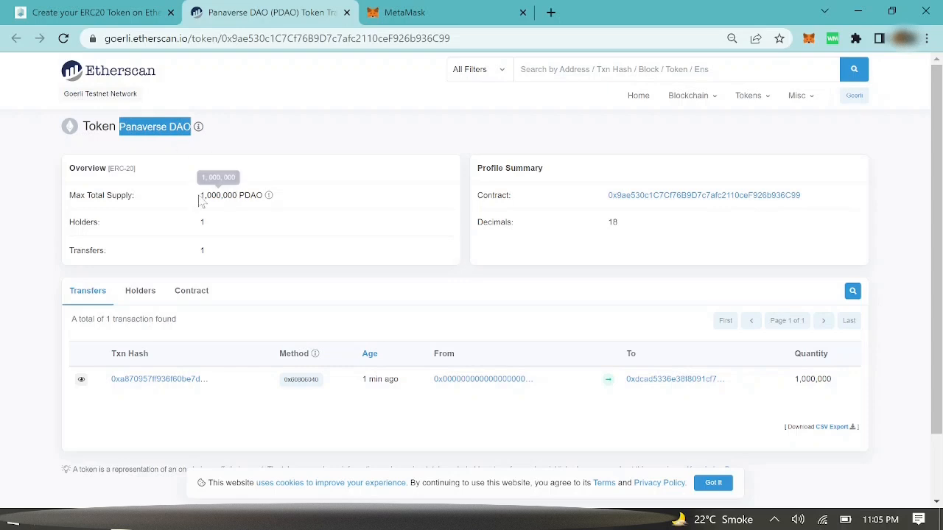
{"action": "left_click_drag", "start_coordinate": [200, 195], "coordinate": [237, 195]}
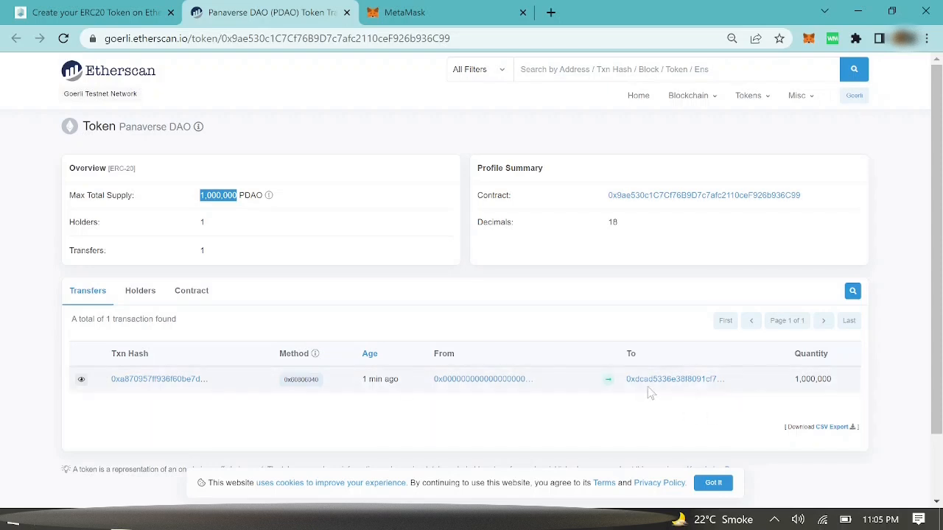
- Open the details of the token's transfer transaction on Etherscan, review them and return to the token page
{"action": "left_click", "coordinate": [190, 381]}
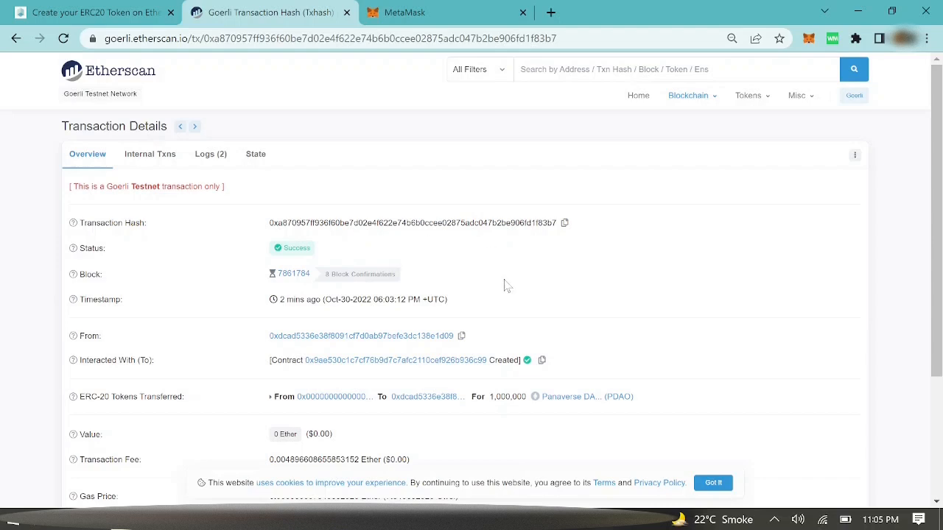
{"action": "scroll", "coordinate": [506, 286], "scroll_direction": "down", "scroll_amount": 1}
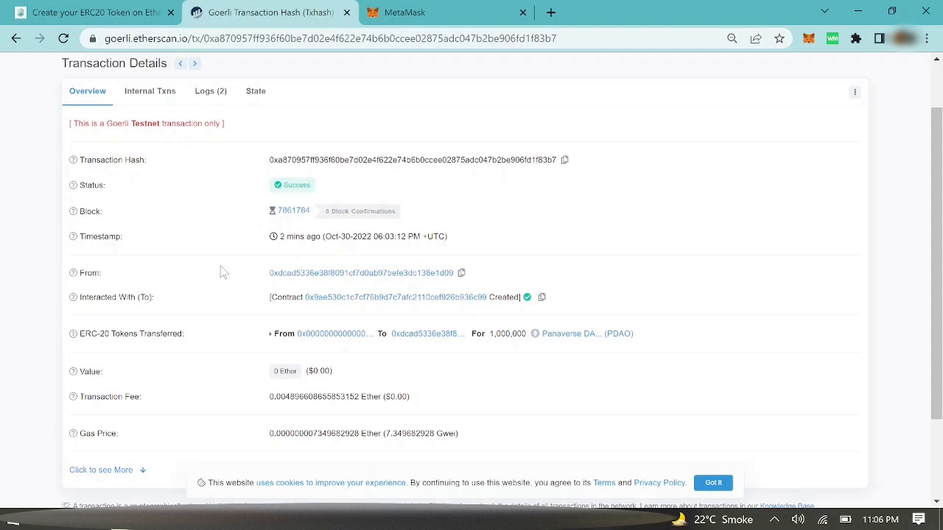
{"action": "scroll", "coordinate": [157, 236], "scroll_direction": "up", "scroll_amount": 2}
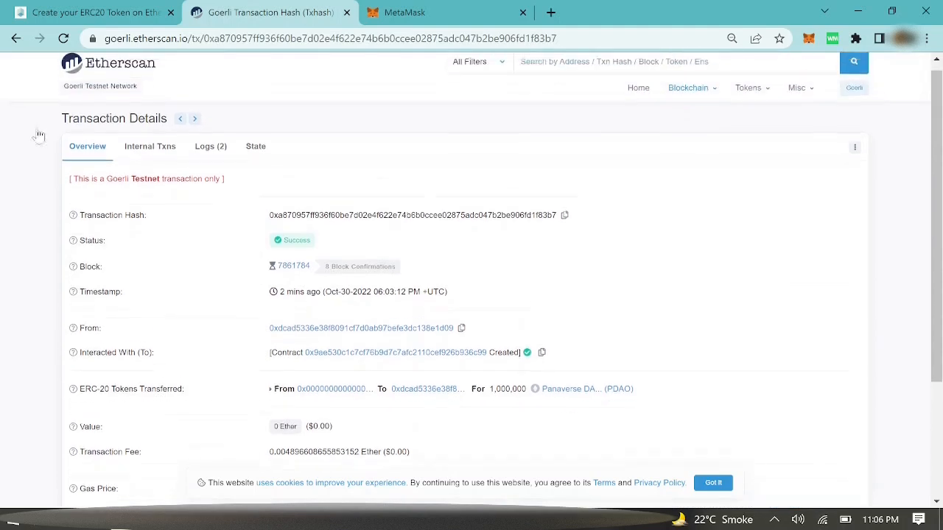
{"action": "left_click", "coordinate": [15, 40]}
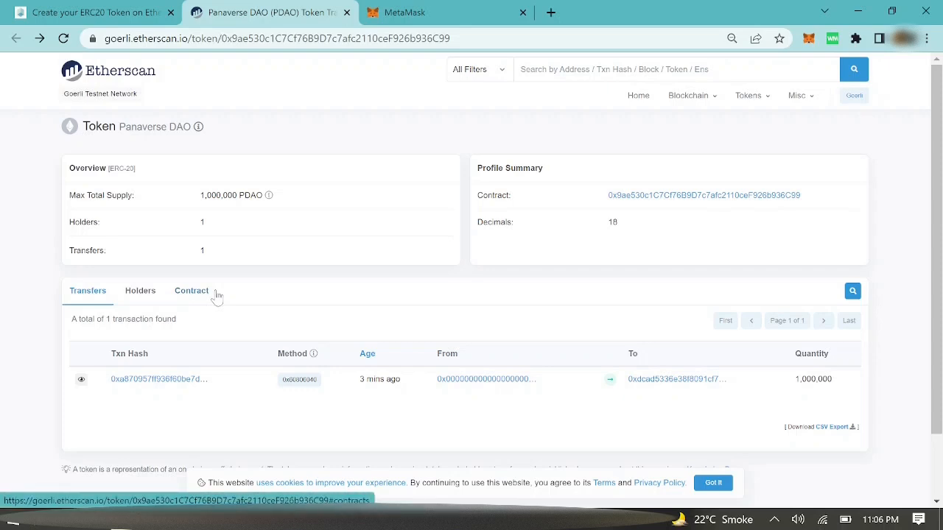
- Close the Etherscan page and compare the token creation result with the assets in the MetaMask wallet
{"action": "left_click", "coordinate": [347, 12]}
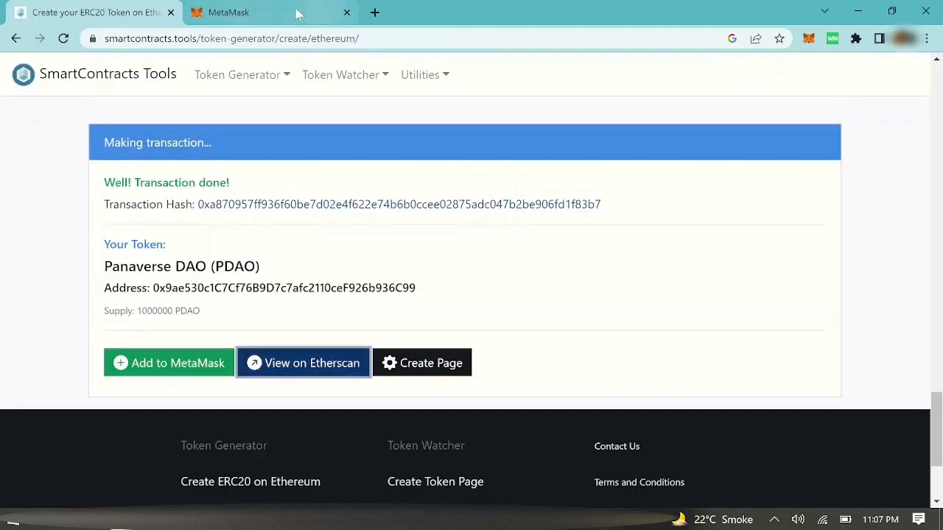
{"action": "left_click", "coordinate": [275, 10]}
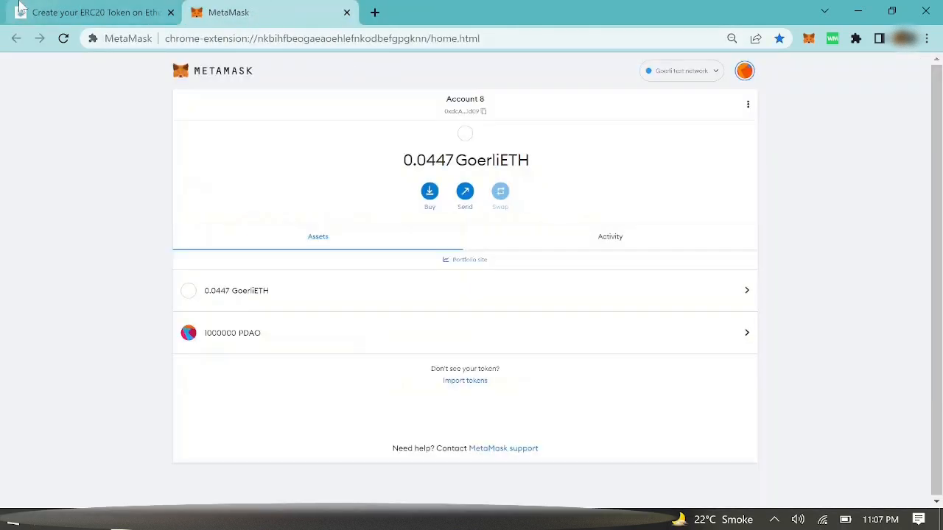
{"action": "left_click", "coordinate": [147, 13]}
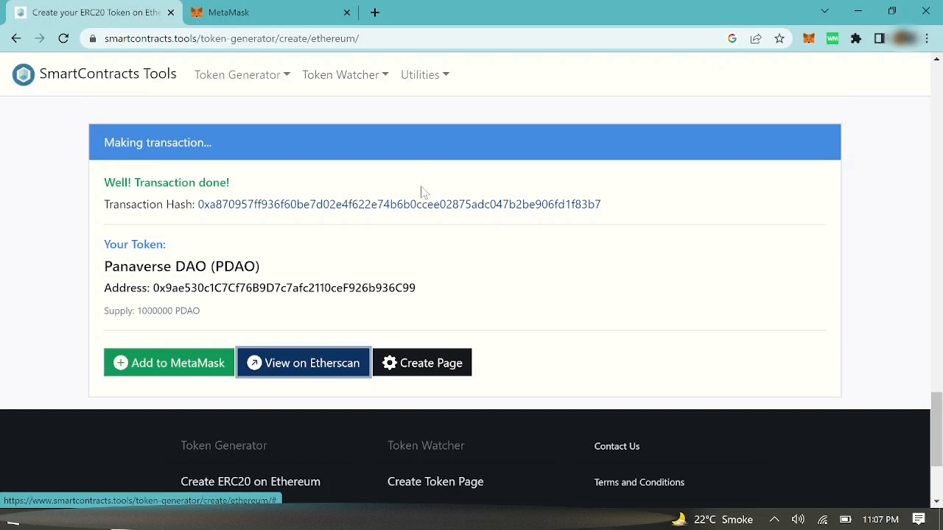
{"action": "left_click", "coordinate": [311, 12]}
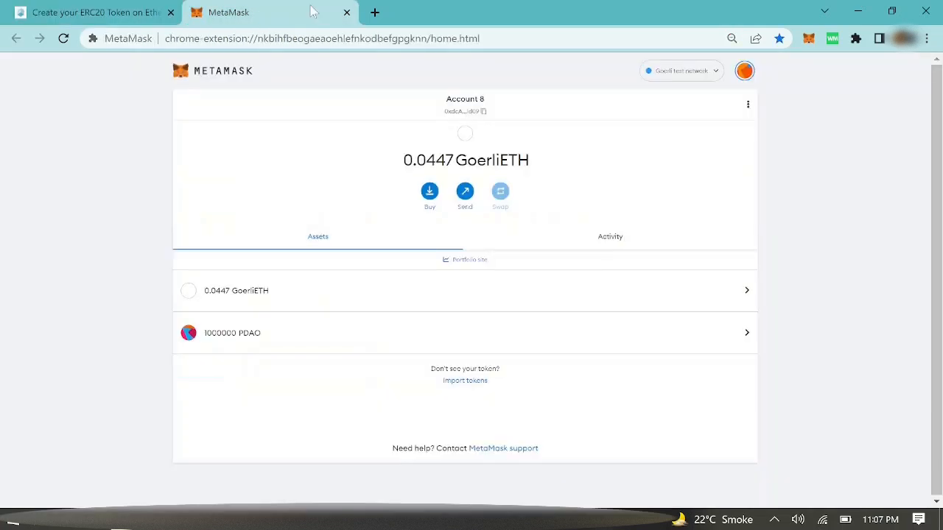
- Start a transfer of the PDAO token from Account 8 and choose Account 9 as the recipient
{"action": "left_click", "coordinate": [370, 336]}
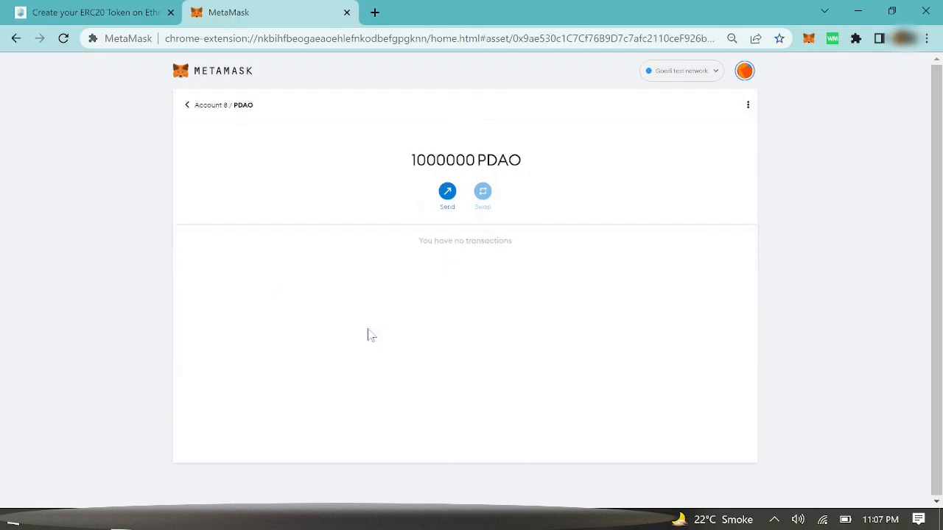
{"action": "left_click", "coordinate": [448, 194]}
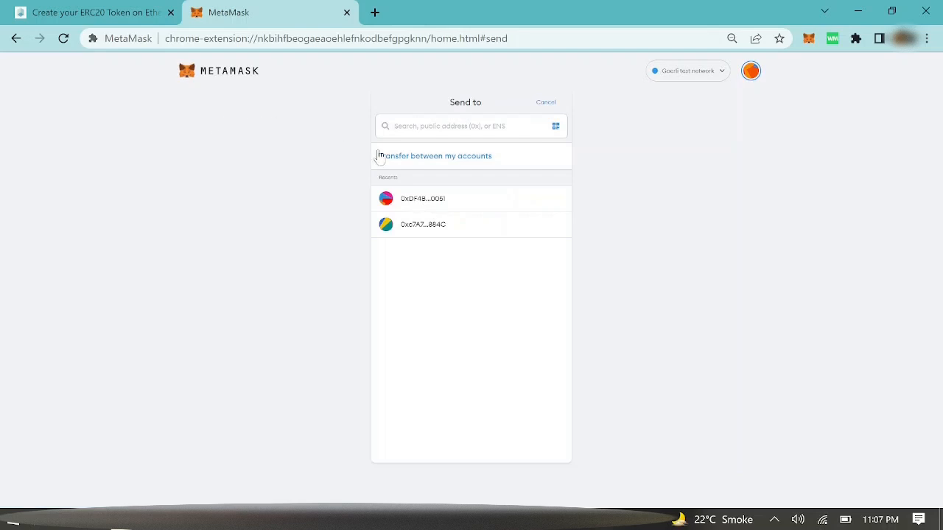
{"action": "left_click", "coordinate": [483, 168]}
{"action": "scroll", "coordinate": [442, 347], "scroll_direction": "down", "scroll_amount": 3}
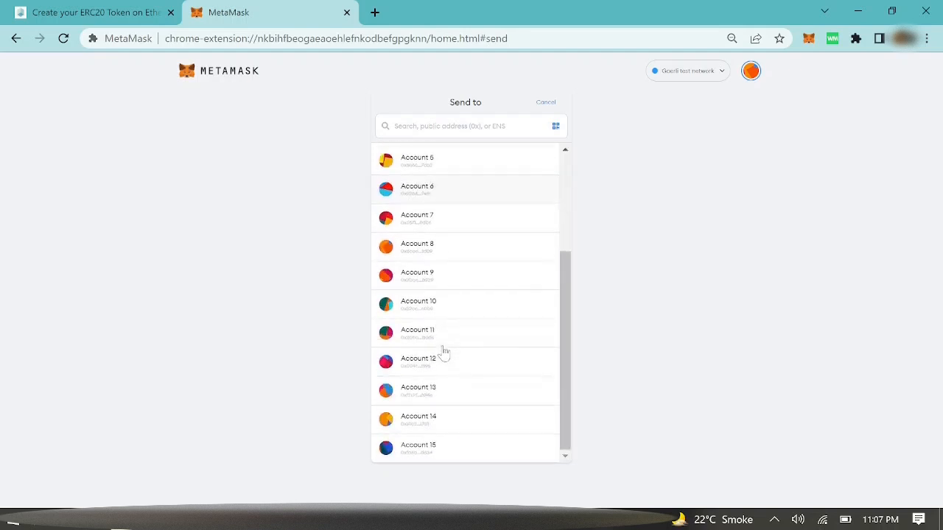
{"action": "left_click", "coordinate": [442, 287]}
- Set the amount to send to 10000 PDAO and confirm the transfer transaction
{"action": "type", "text": "1"}
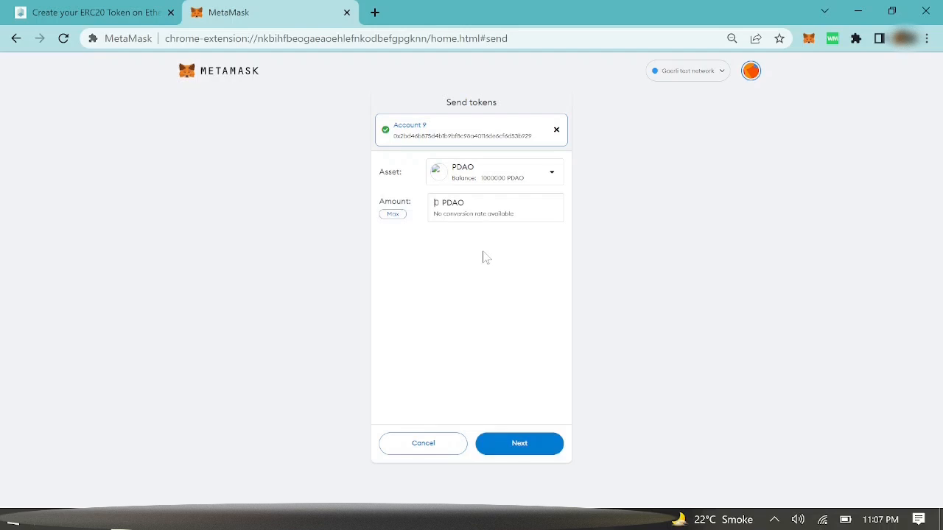
{"action": "type", "text": "0000"}
{"action": "left_click", "coordinate": [558, 445]}
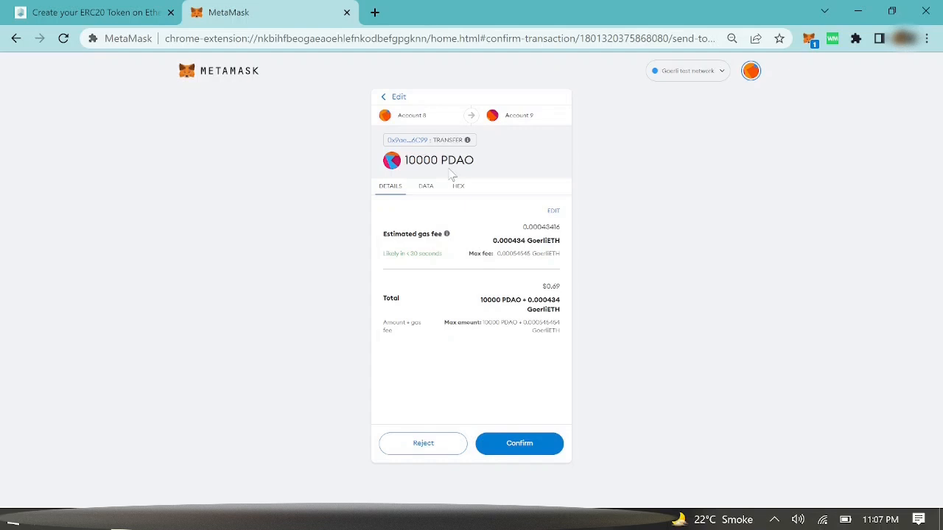
{"action": "left_click", "coordinate": [553, 445]}
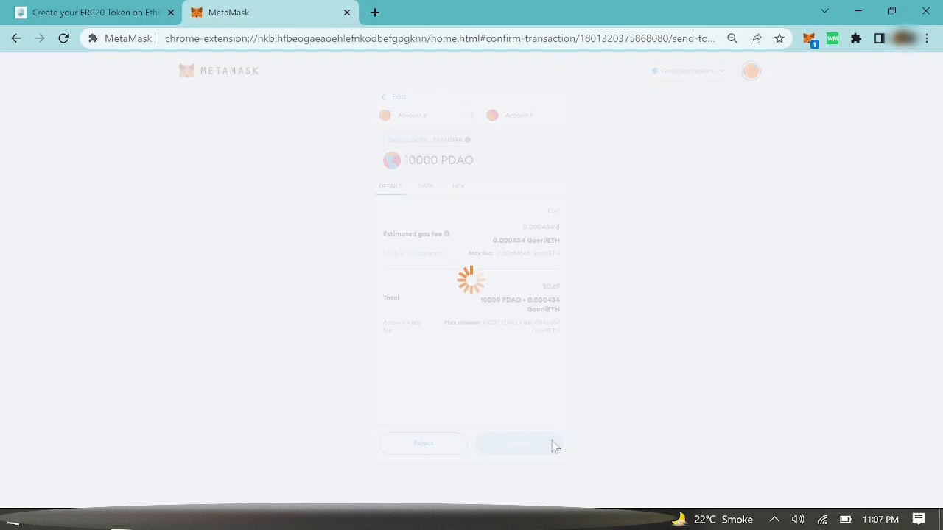
- Switch to the SmartContracts Tools page and copy the contract address of the Panaverse DAO token
{"action": "left_click", "coordinate": [96, 12]}
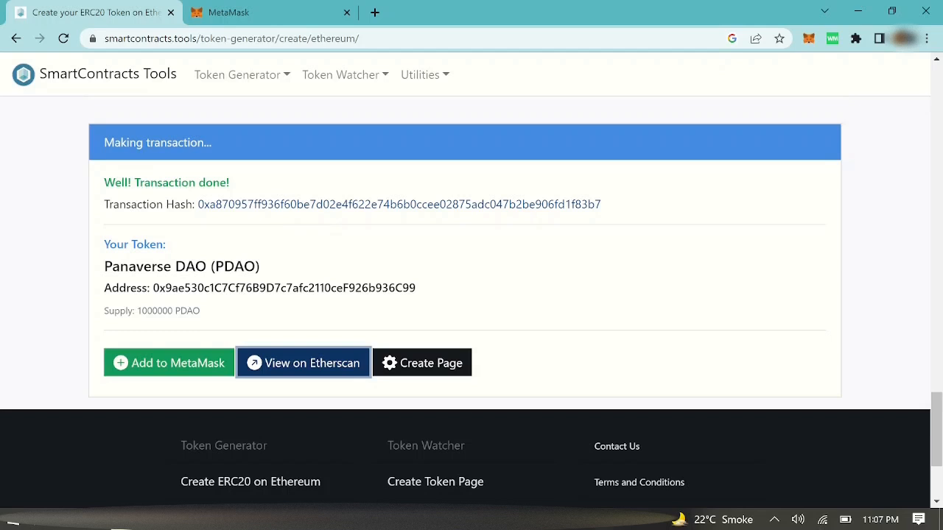
{"action": "triple_click", "coordinate": [259, 288]}
{"action": "left_click_drag", "start_coordinate": [415, 289], "coordinate": [153, 289]}
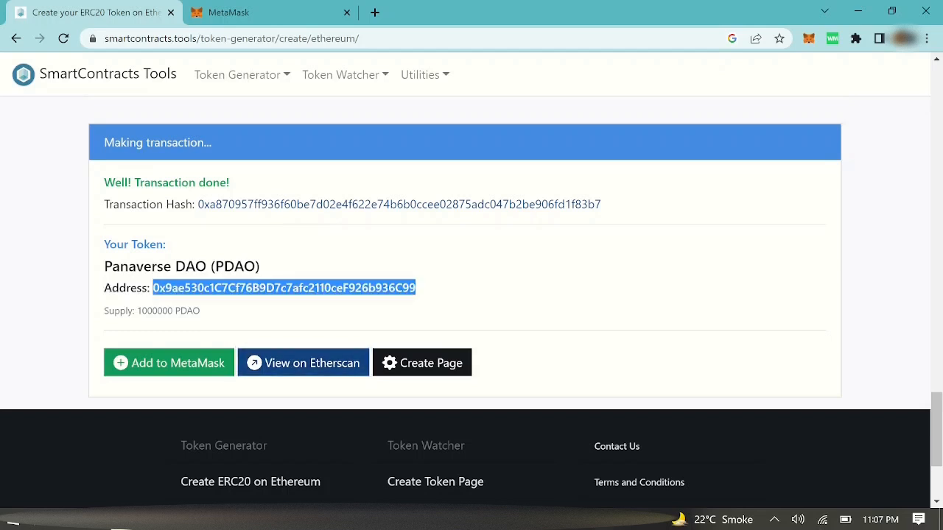
- Return to the MetaMask wallet page and switch the active account to Account 9
{"action": "left_click", "coordinate": [283, 10]}
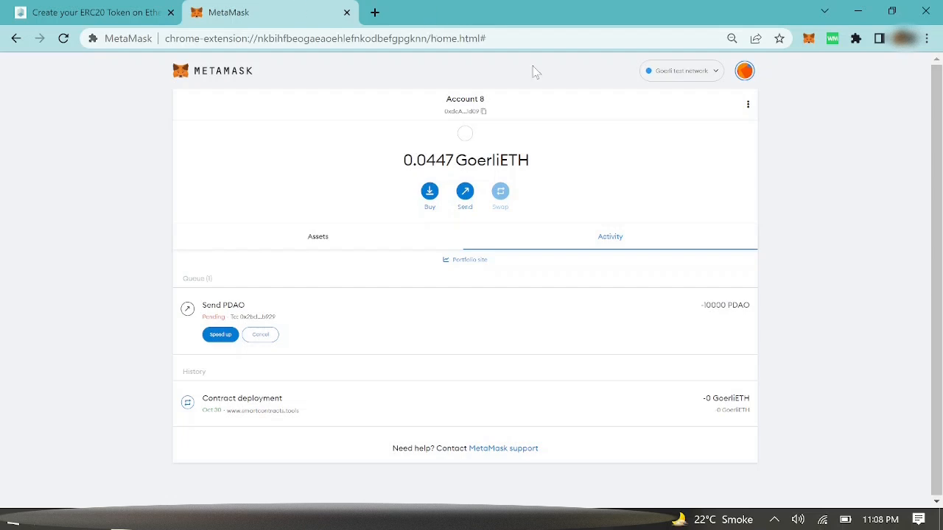
{"action": "left_click", "coordinate": [746, 71]}
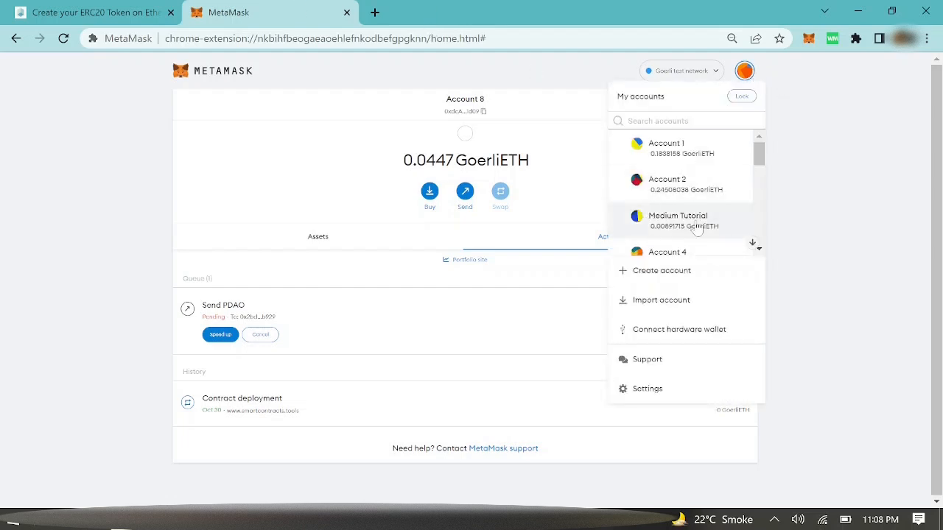
{"action": "scroll", "coordinate": [697, 229], "scroll_direction": "down", "scroll_amount": 3}
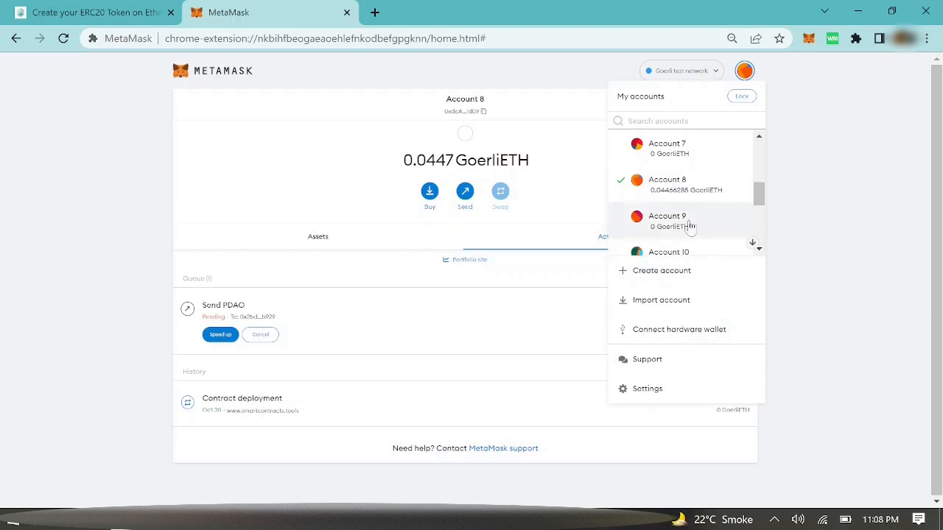
{"action": "left_click", "coordinate": [693, 227]}
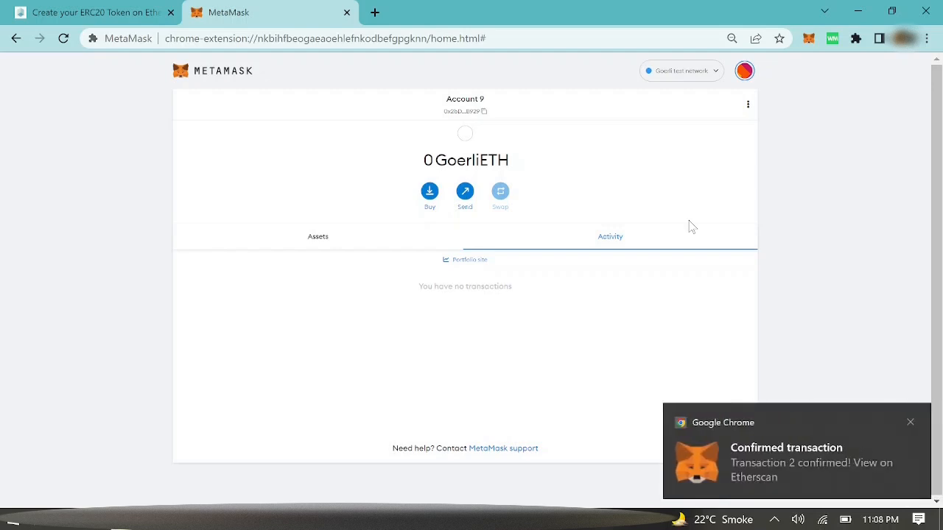
- Import the PDAO token into Account 9's assets as a custom token, using the copied contract address
{"action": "left_click", "coordinate": [338, 233]}
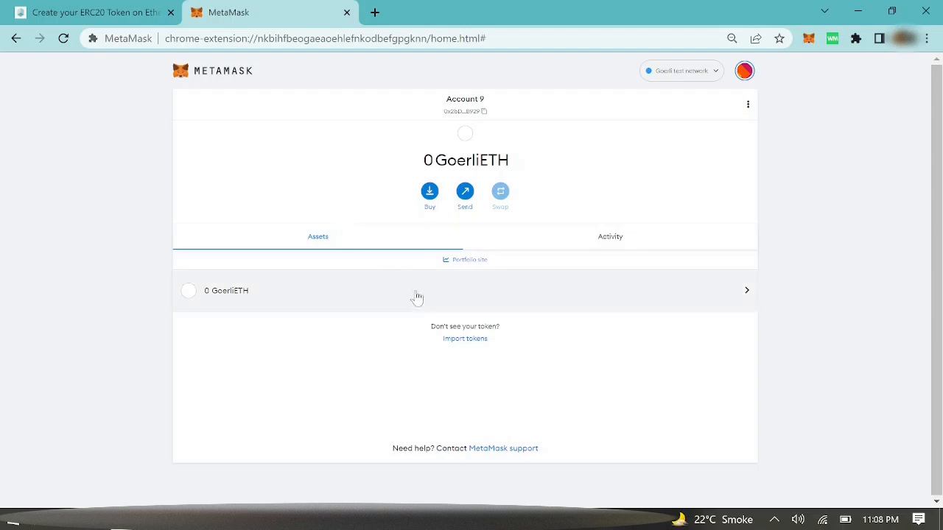
{"action": "left_click", "coordinate": [480, 343]}
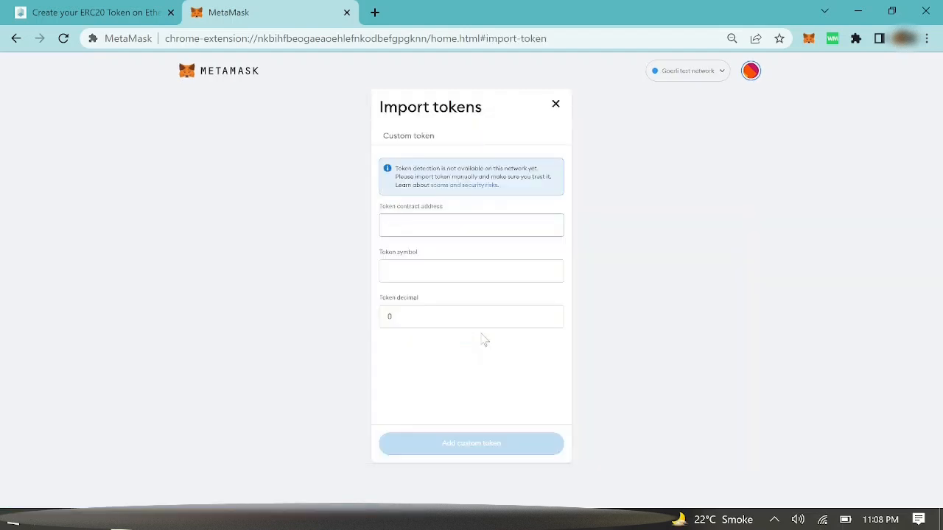
{"action": "left_click", "coordinate": [453, 204]}
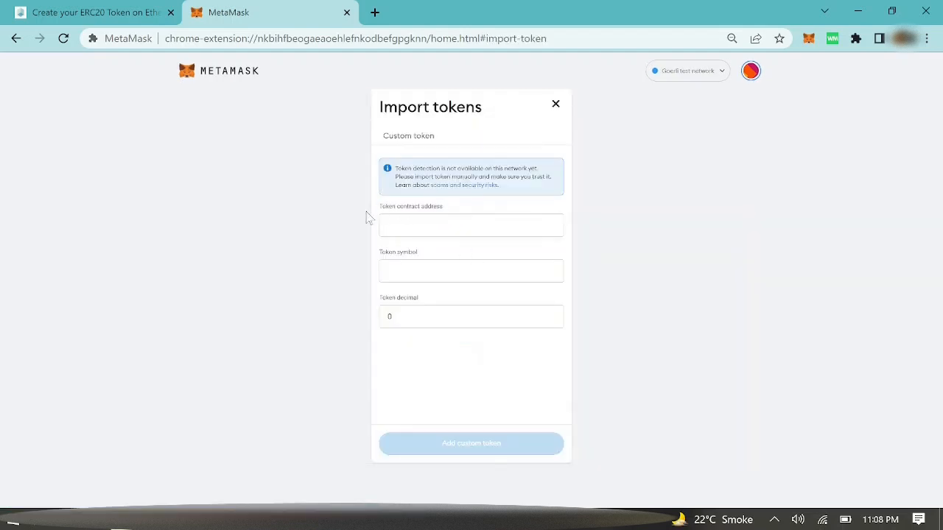
{"action": "key", "text": "ctrl+v"}
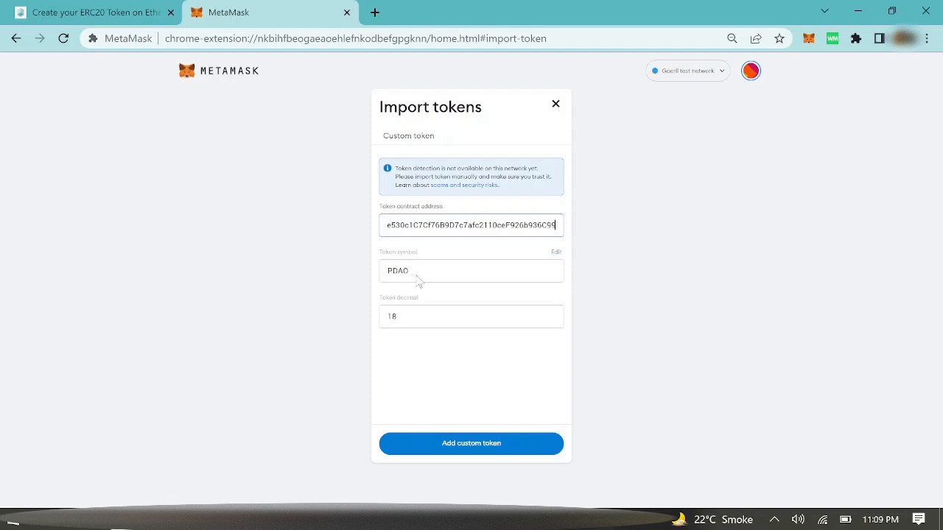
{"action": "left_click", "coordinate": [529, 444]}
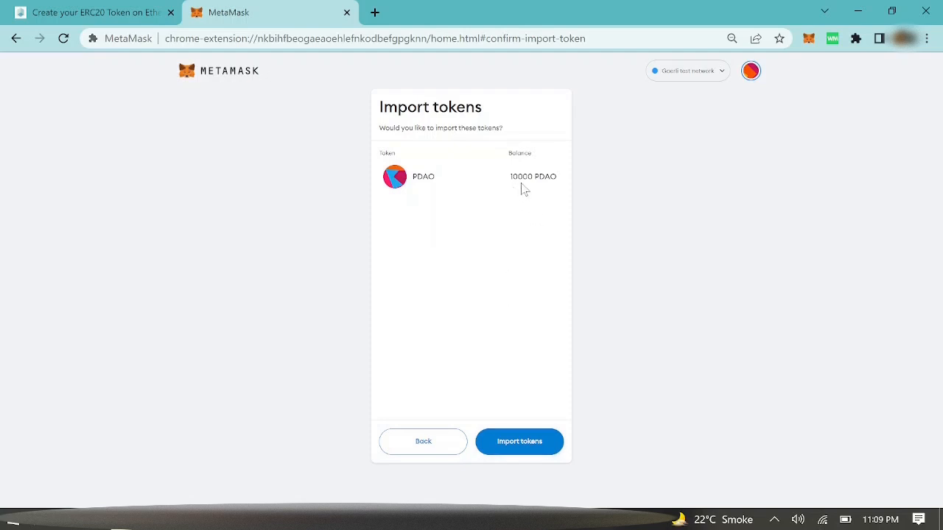
{"action": "left_click", "coordinate": [547, 442]}
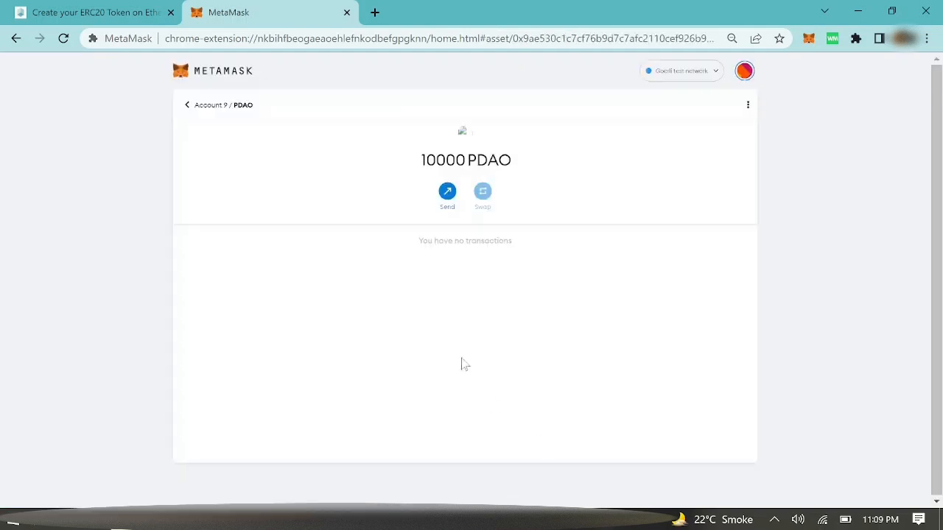